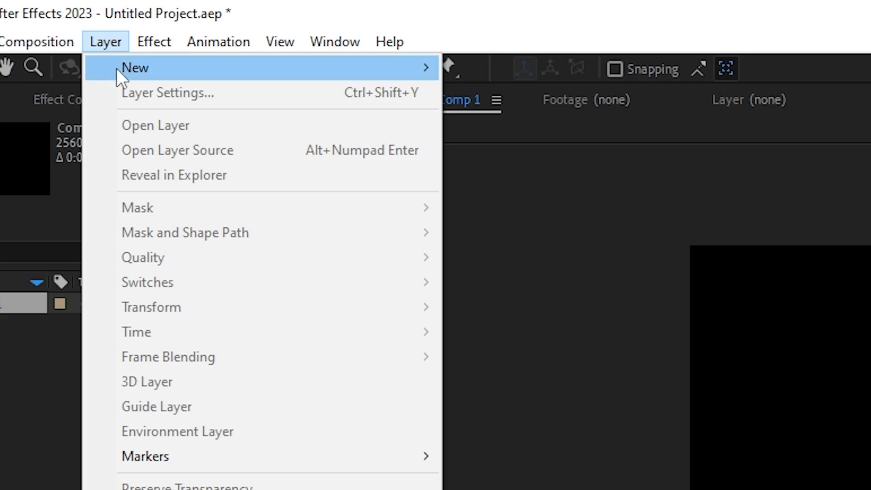
# Create a new text layer in the composition reading ORANGES and leave it centered in the frame
pyautogui.moveTo(433, 70)
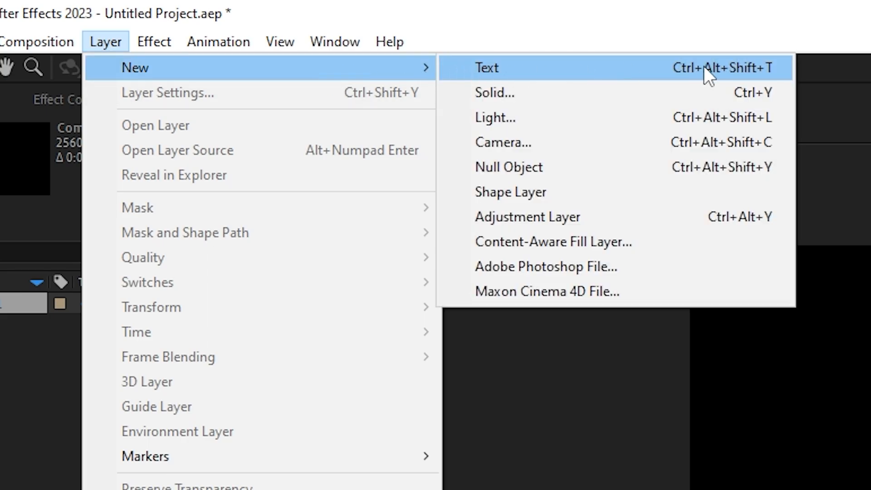
pyautogui.click(736, 69)
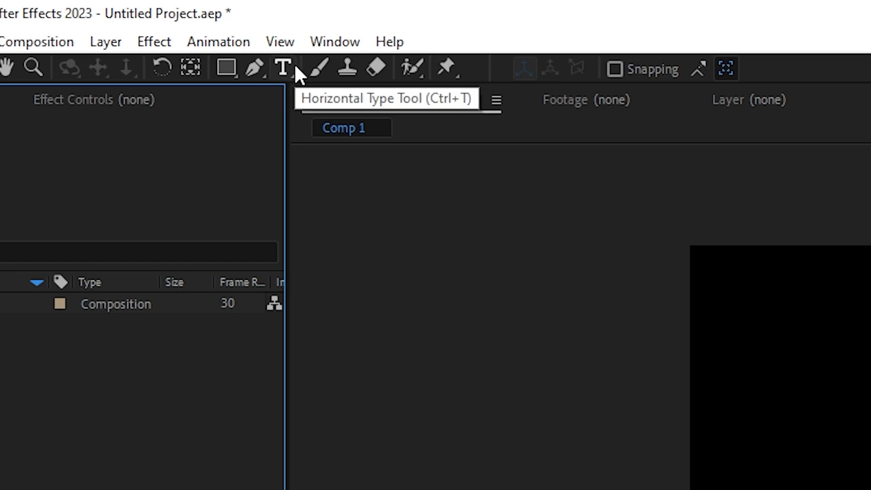
pyautogui.click(106, 42)
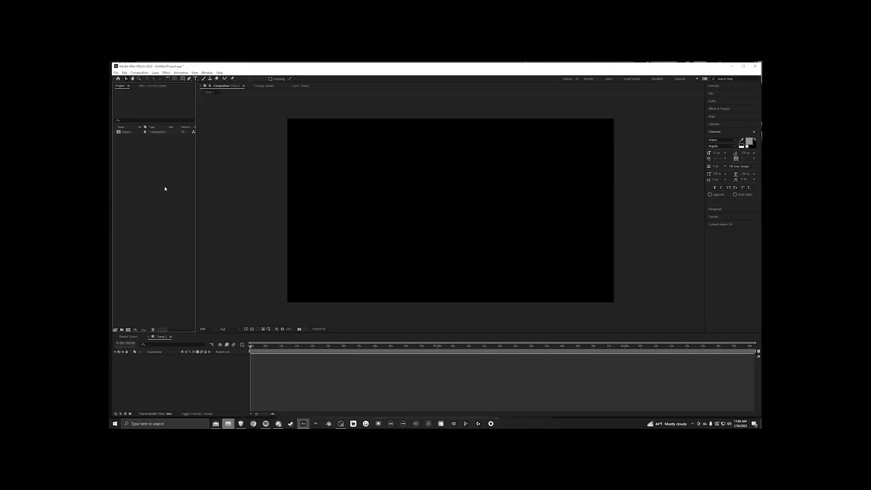
pyautogui.hotkey('ctrl', 'alt', 'shift', 't')
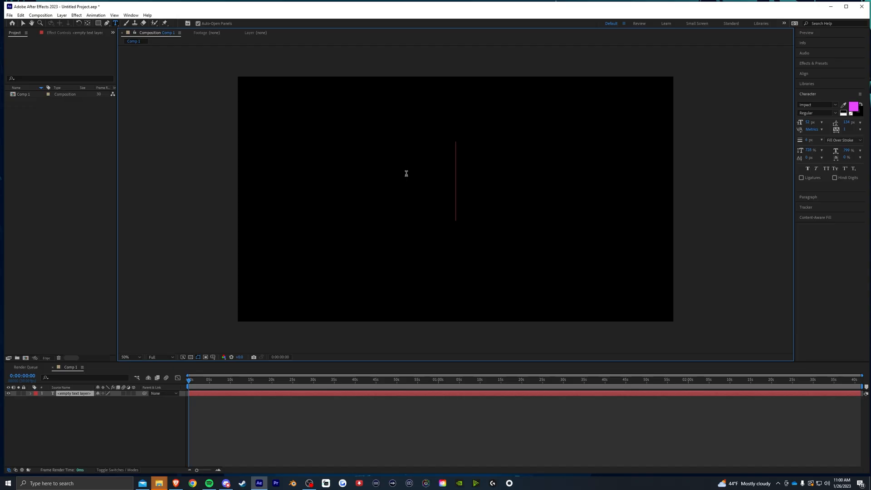
pyautogui.write('ORANGES')
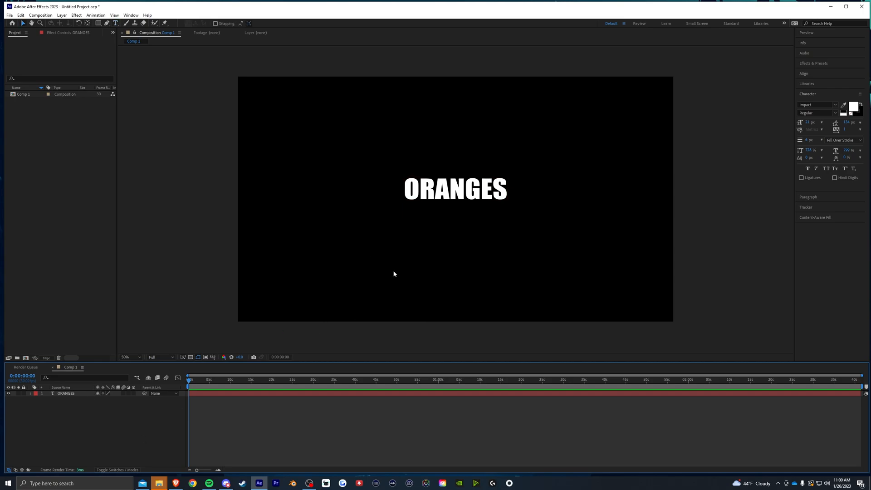
pyautogui.moveTo(454, 190)
pyautogui.mouseDown()
pyautogui.moveTo(508, 204)
pyautogui.moveTo(519, 180)
pyautogui.moveTo(373, 216)
pyautogui.moveTo(502, 160)
pyautogui.moveTo(512, 200)
pyautogui.moveTo(456, 189)
pyautogui.mouseUp()
pyautogui.click(154, 433)
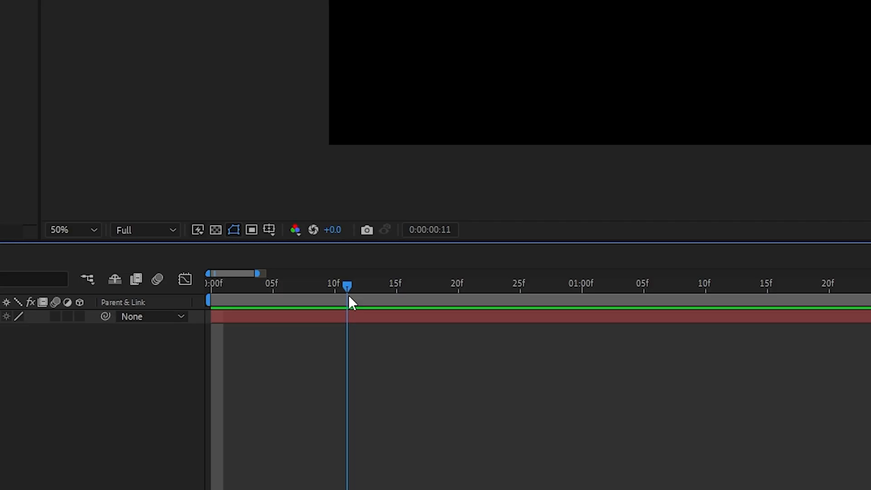
# Keyframe the ORANGES layer's Position from 1280, 1628 at frame 0 to 1280, 720 at frame 10, and preview the motion
pyautogui.moveTo(348, 295); pyautogui.dragTo(335, 295)
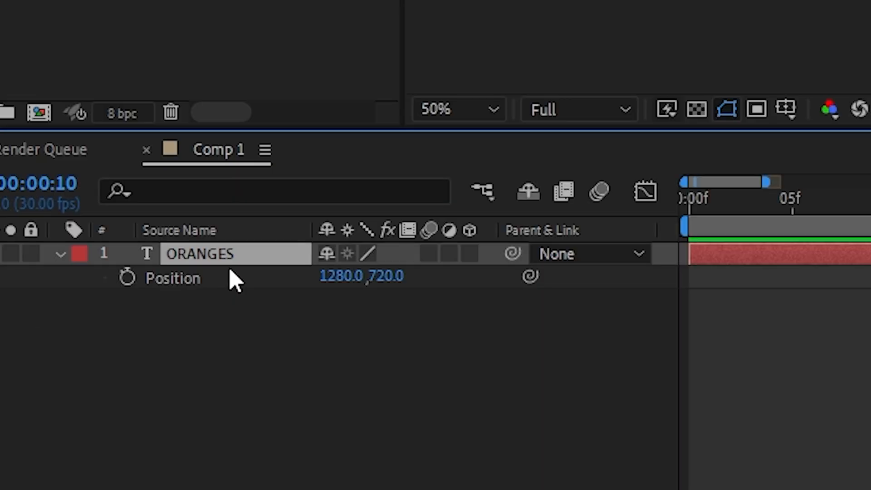
pyautogui.click(128, 277)
pyautogui.moveTo(870, 209); pyautogui.dragTo(503, 227)
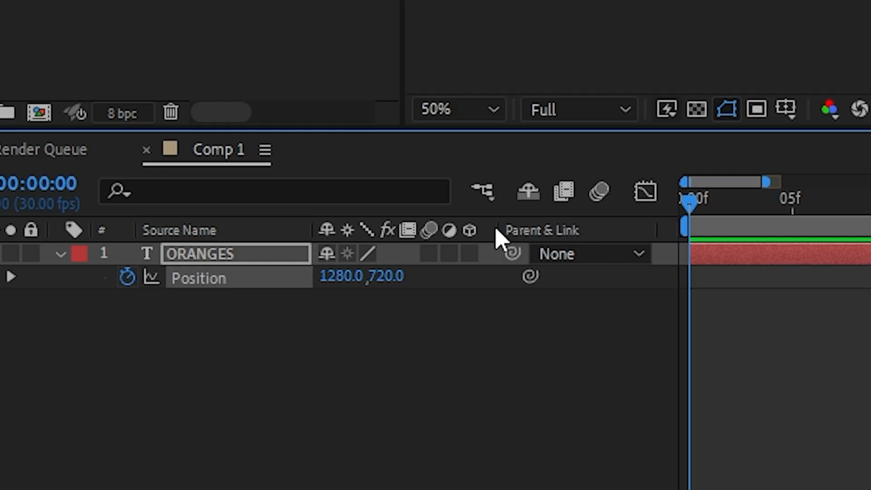
pyautogui.moveTo(241, 382); pyautogui.dragTo(181, 386)
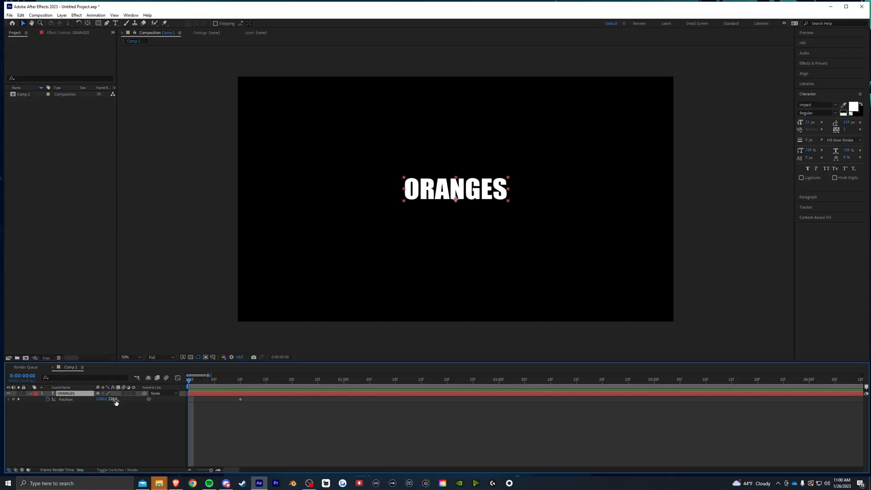
pyautogui.moveTo(113, 399); pyautogui.dragTo(395, 427)
pyautogui.click(143, 419)
pyautogui.press('space')
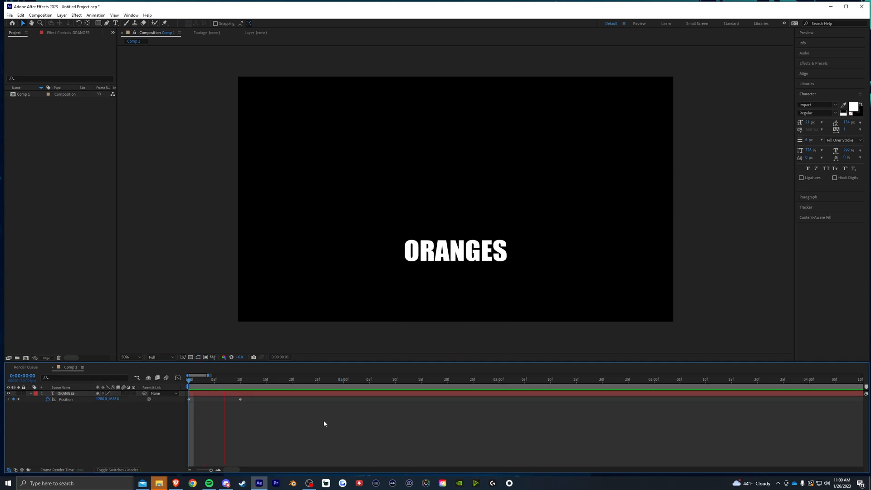
pyautogui.press('space')
pyautogui.press('Home')
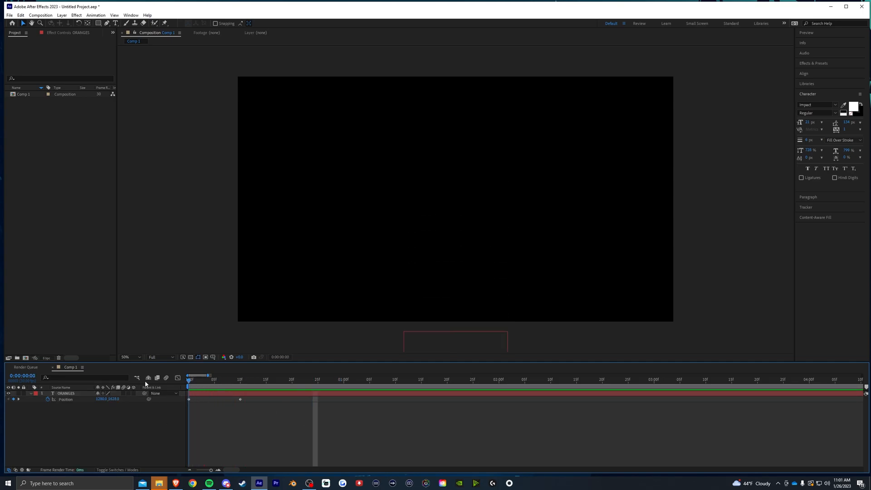
# Apply Easy Ease to both Position keyframes of the ORANGES layer and preview the animation
pyautogui.rightClick(240, 400)
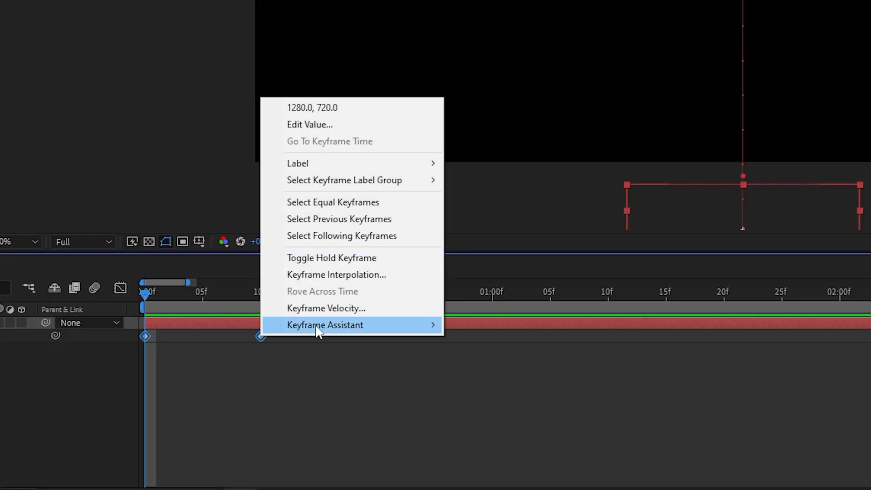
pyautogui.moveTo(320, 333)
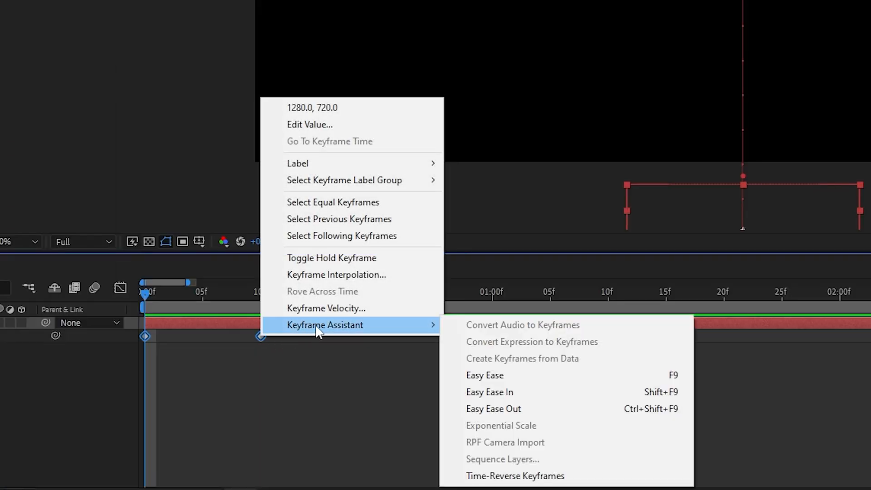
pyautogui.click(488, 380)
pyautogui.press('space')
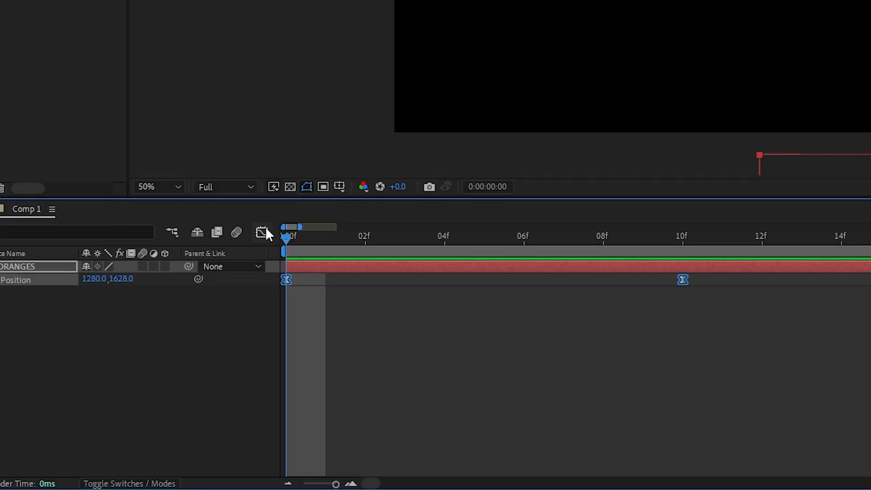
# Reshape the Position speed graph so it peaks just after frame 0 and slows gradually toward frame 10, and preview the result
pyautogui.click(262, 233)
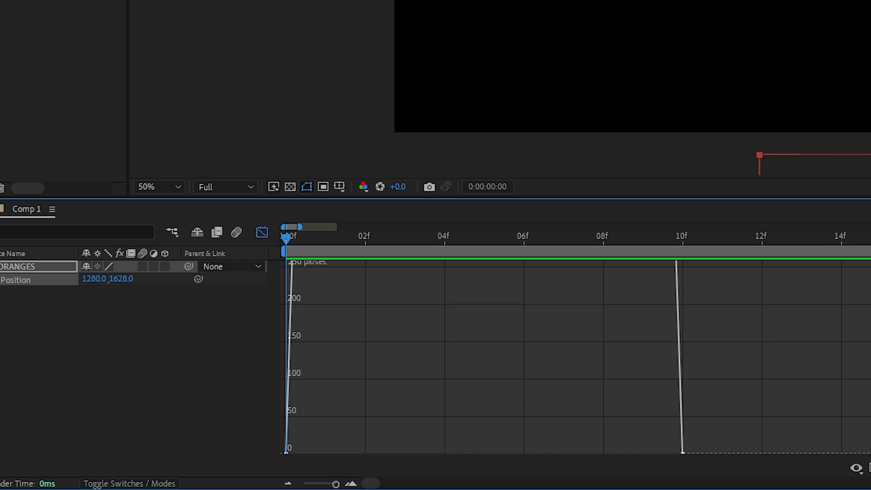
pyautogui.click(870, 468)
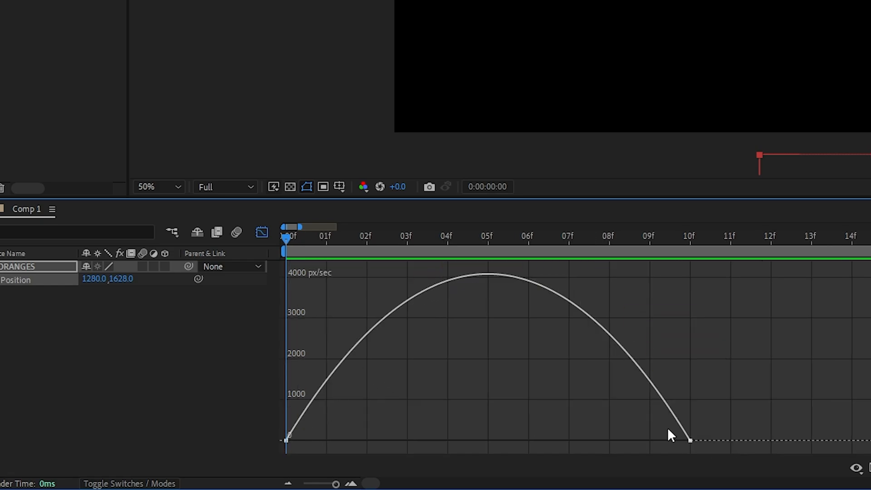
pyautogui.click(286, 440)
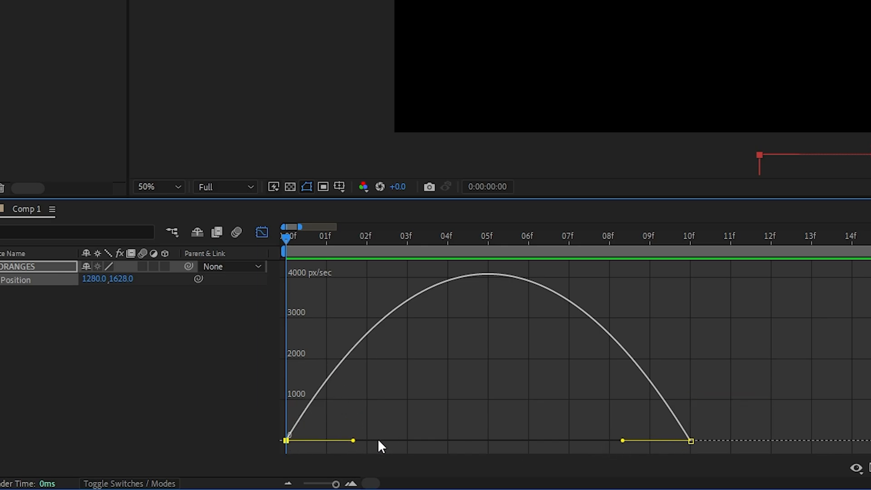
pyautogui.moveTo(350, 440); pyautogui.dragTo(300, 439)
pyautogui.moveTo(622, 441); pyautogui.dragTo(506, 440)
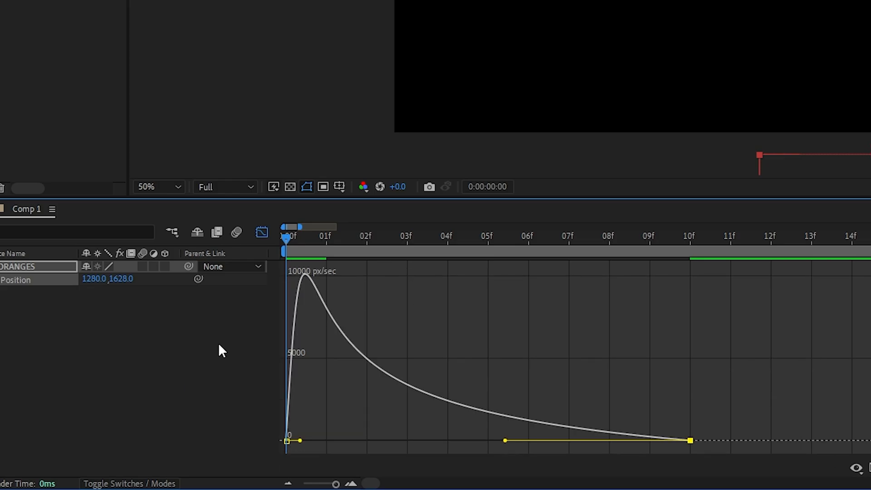
pyautogui.press('space')
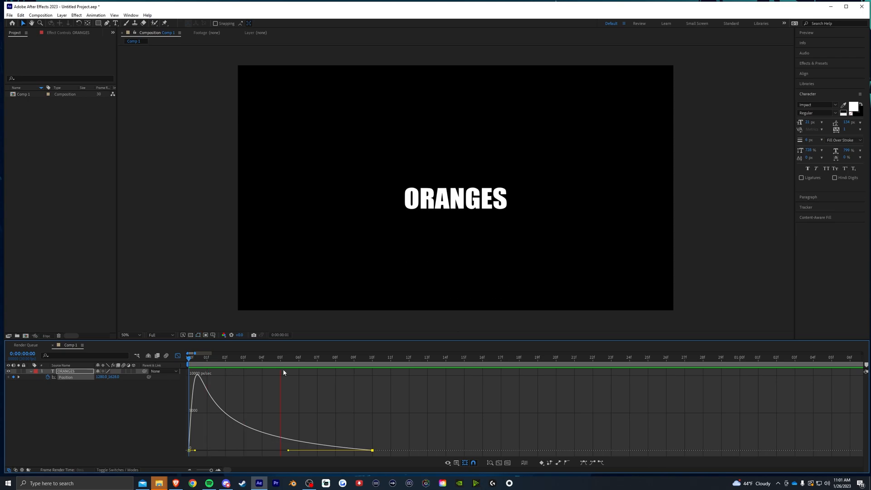
pyautogui.press('space')
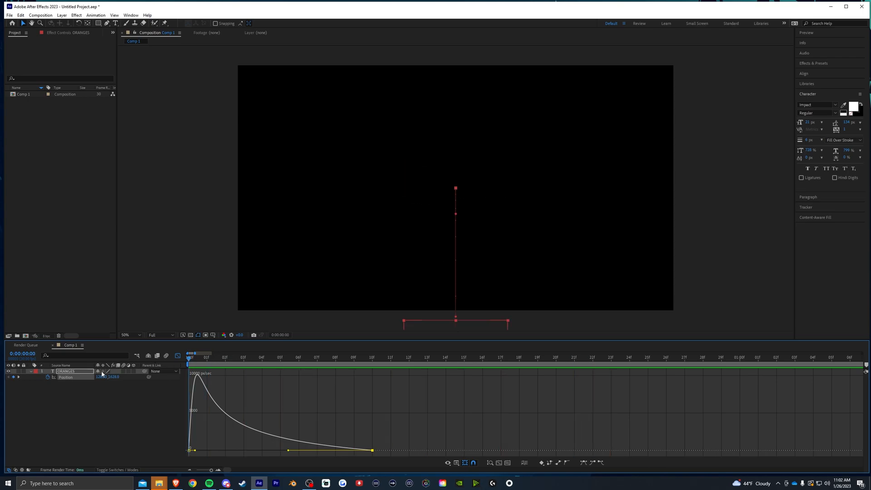
# Enable motion blur for the composition and for the ORANGES layer
pyautogui.click(265, 363)
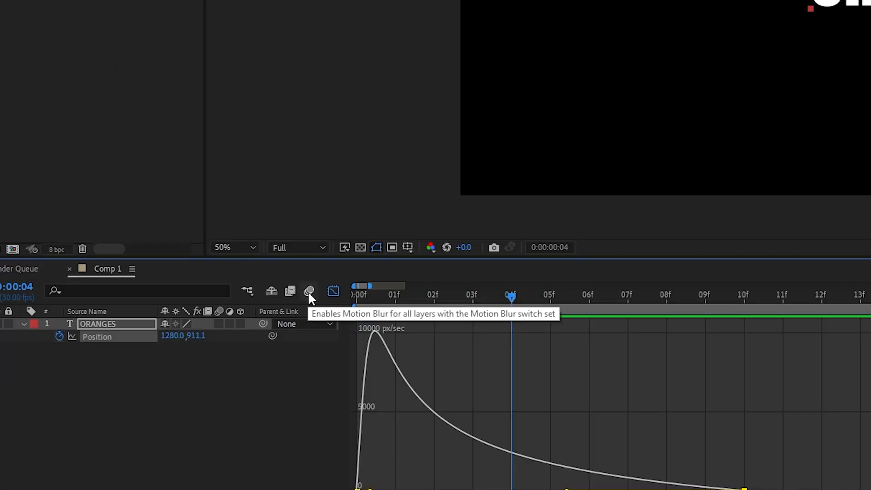
pyautogui.click(309, 292)
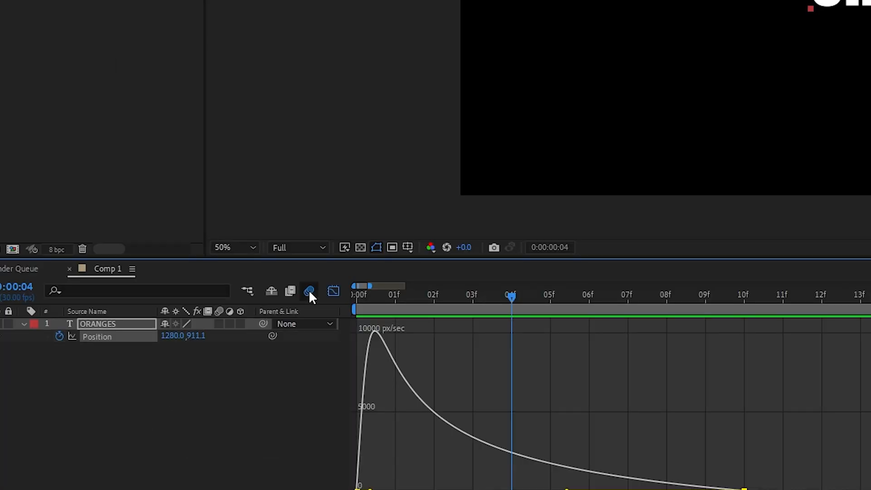
pyautogui.click(220, 323)
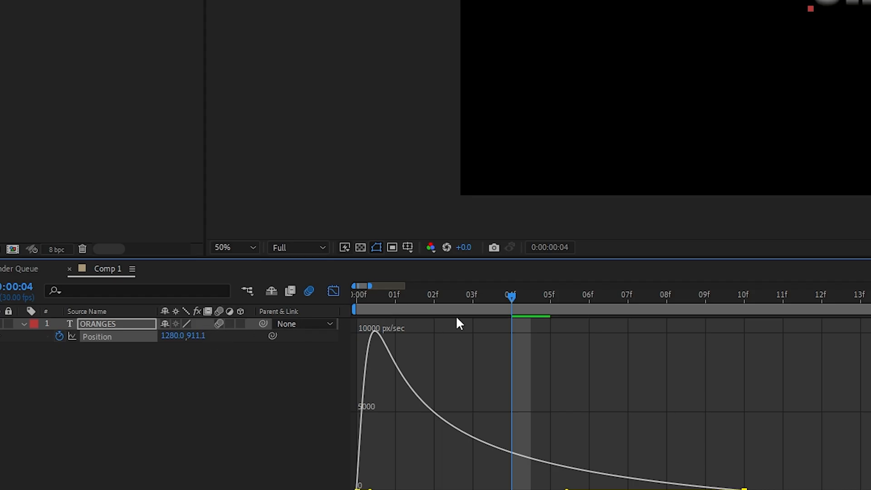
# Lower the ORANGES layer's starting Position at frame 0 to Y 1710, completely below the frame, and preview it
pyautogui.press('Home')
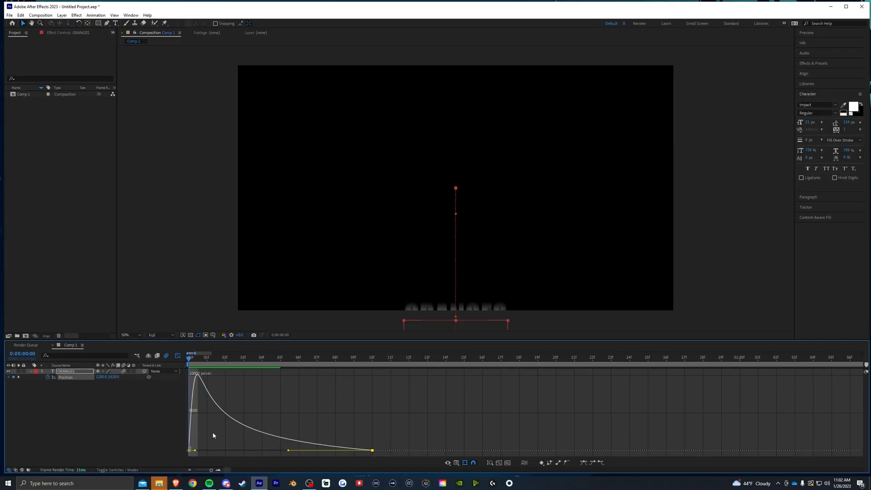
pyautogui.click(214, 433)
pyautogui.click(75, 372)
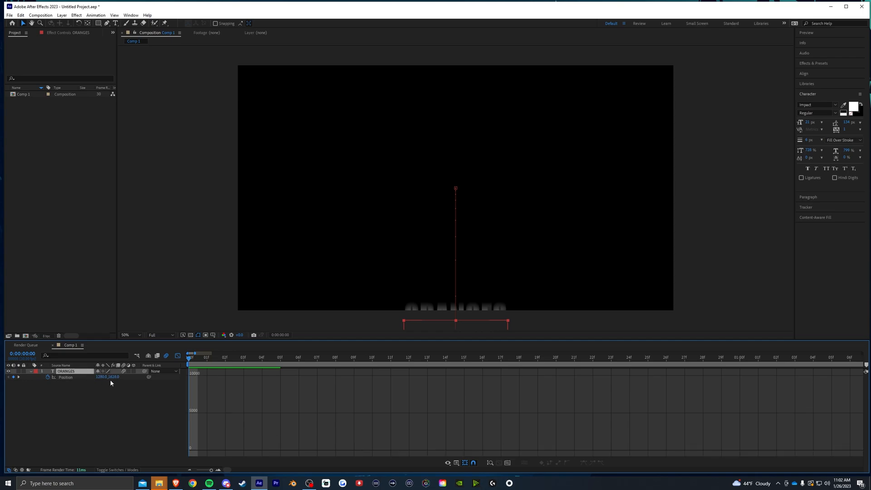
pyautogui.moveTo(116, 377); pyautogui.dragTo(146, 380)
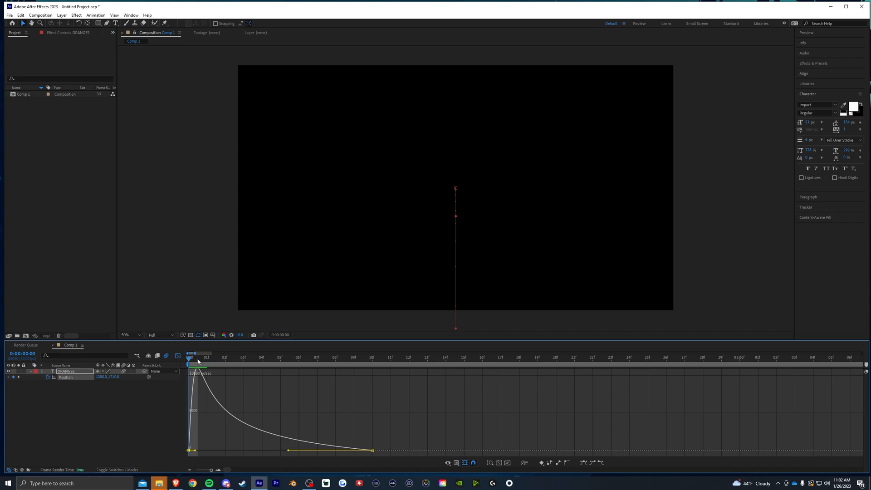
pyautogui.press('space')
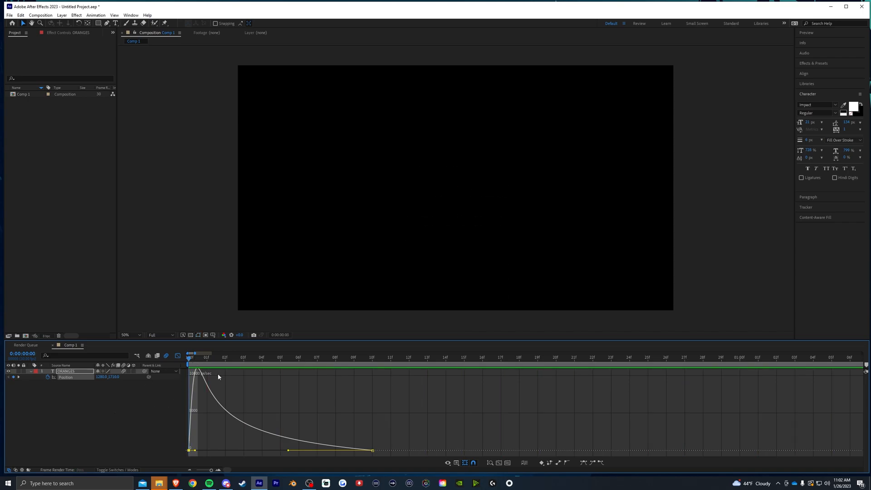
pyautogui.press('space')
pyautogui.press('Home')
# Return to the layer bar view, duplicate the ORANGES layer and place the copy beneath the original
pyautogui.moveTo(195, 353); pyautogui.dragTo(240, 354)
pyautogui.click(177, 355)
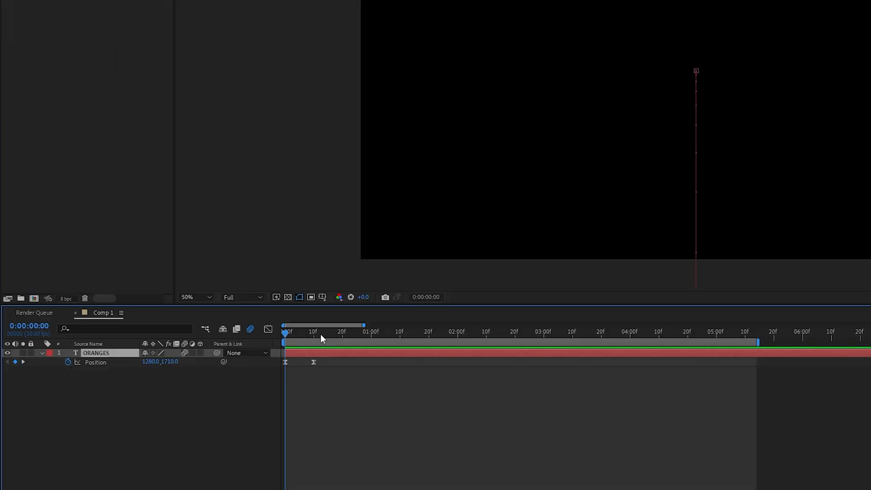
pyautogui.hotkey('ctrl', 'd')
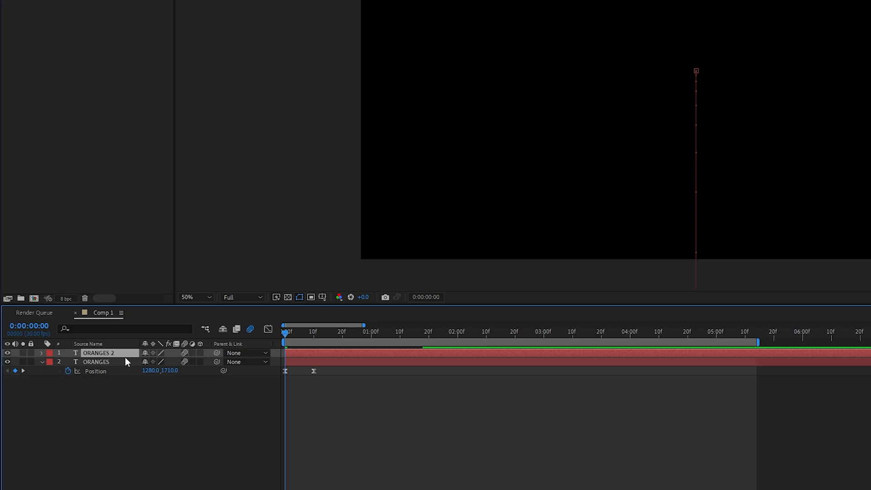
pyautogui.moveTo(104, 355); pyautogui.dragTo(110, 390)
# Fill the duplicated ORANGES layer with red, shift it slightly later than the original, and preview the trailing text
pyautogui.click(299, 332)
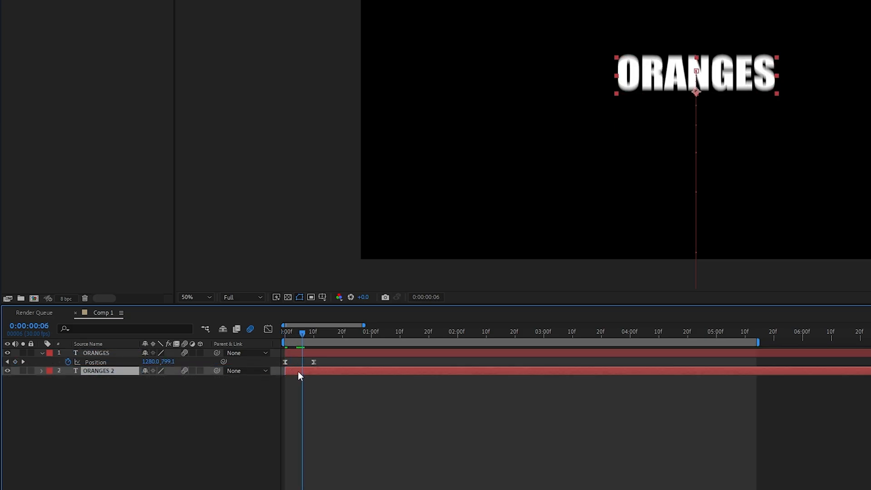
pyautogui.moveTo(298, 371); pyautogui.dragTo(300, 371)
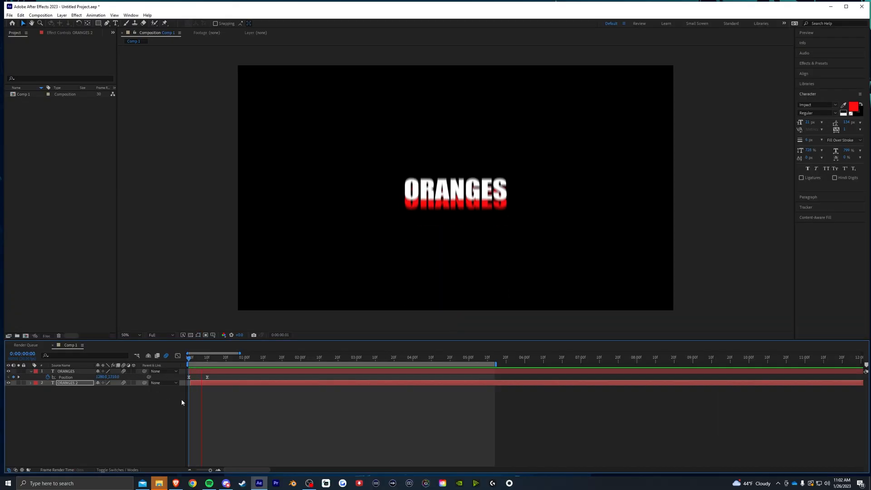
pyautogui.press('space')
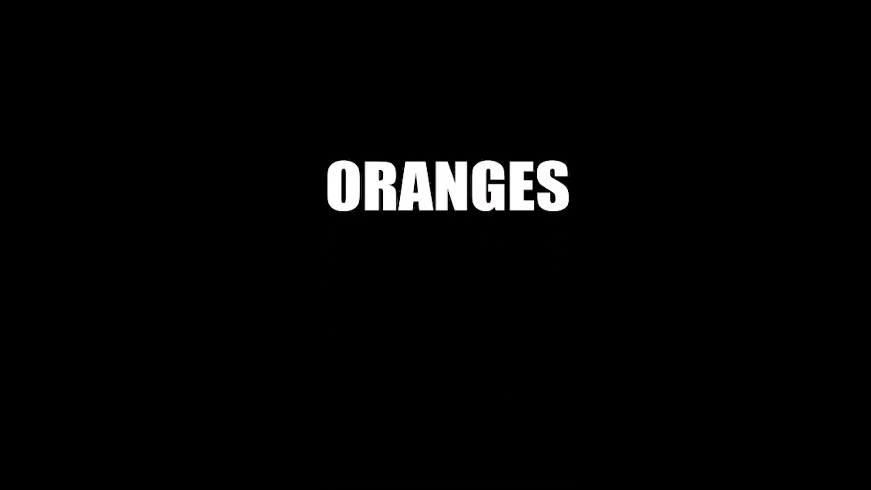
# Add another ORANGES copy, make the lowest layer green, shift it slightly later than the red one, and preview the stack
pyautogui.press('space')
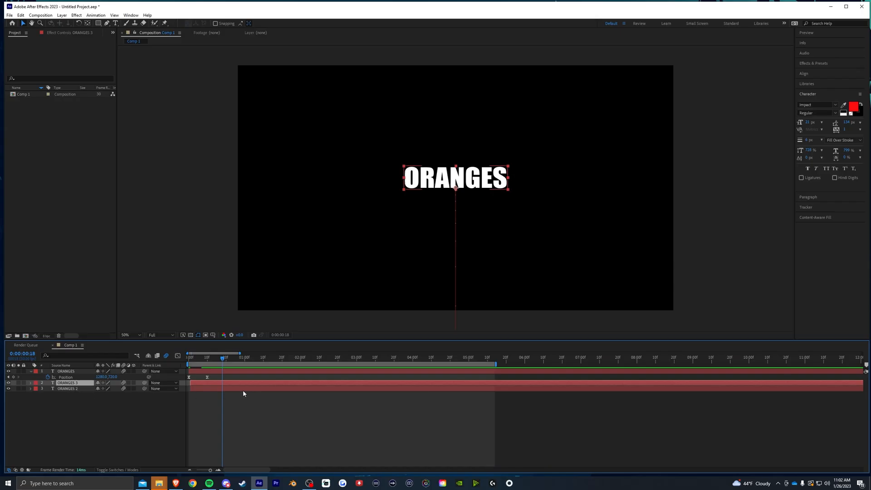
pyautogui.click(247, 395)
pyautogui.click(203, 391)
pyautogui.press('space')
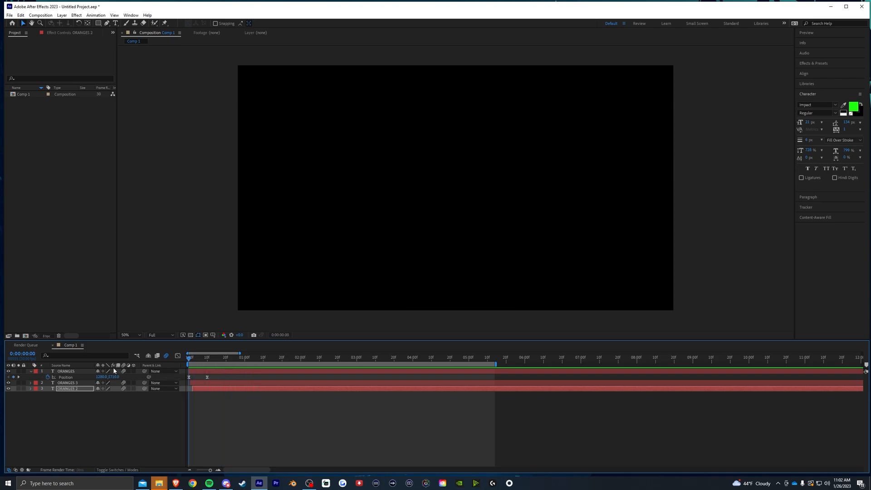
pyautogui.click(165, 424)
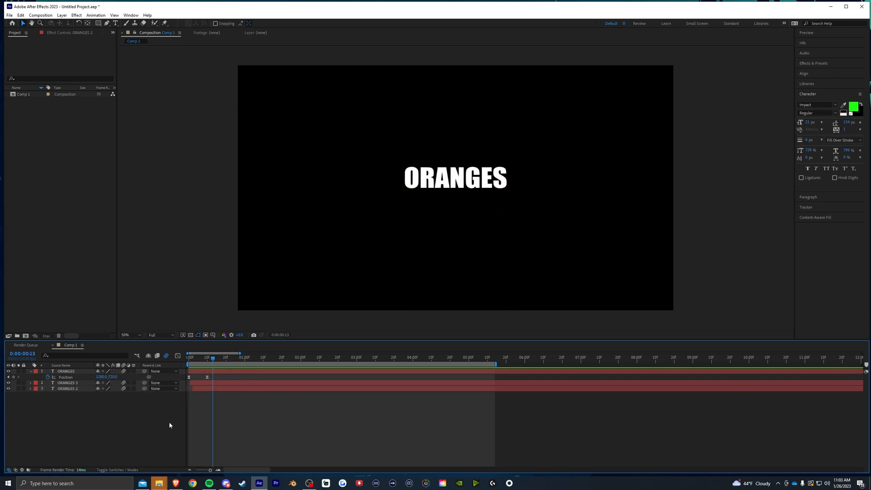
# Set the composition's frame rate to 15 frames per second
pyautogui.click(76, 15)
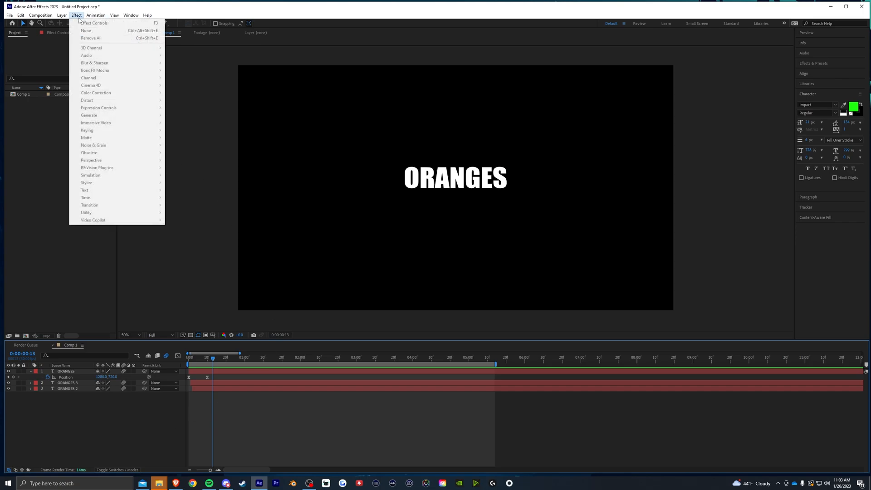
pyautogui.moveTo(46, 17)
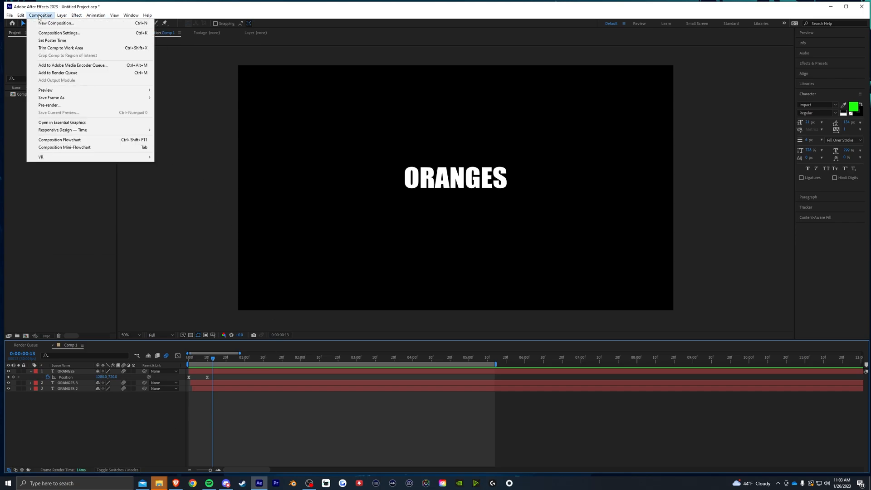
pyautogui.click(59, 33)
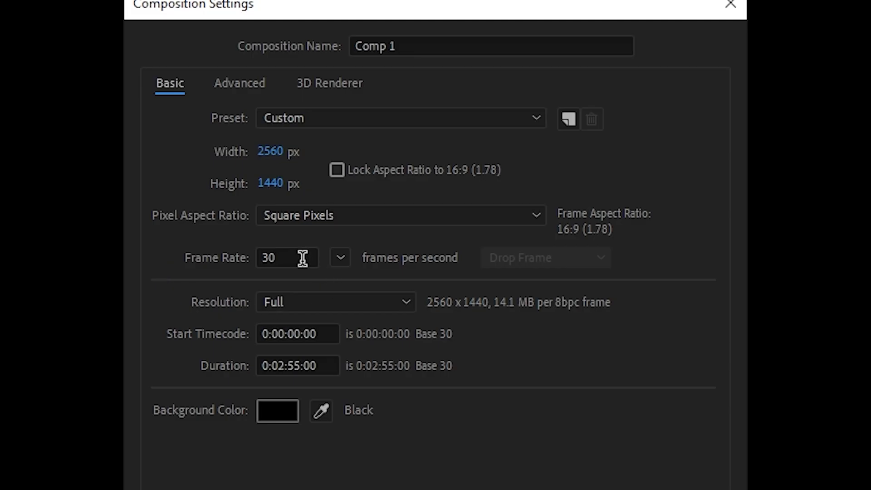
pyautogui.click(393, 231)
pyautogui.press('BackSpace')
pyautogui.press('BackSpace')
pyautogui.write('15')
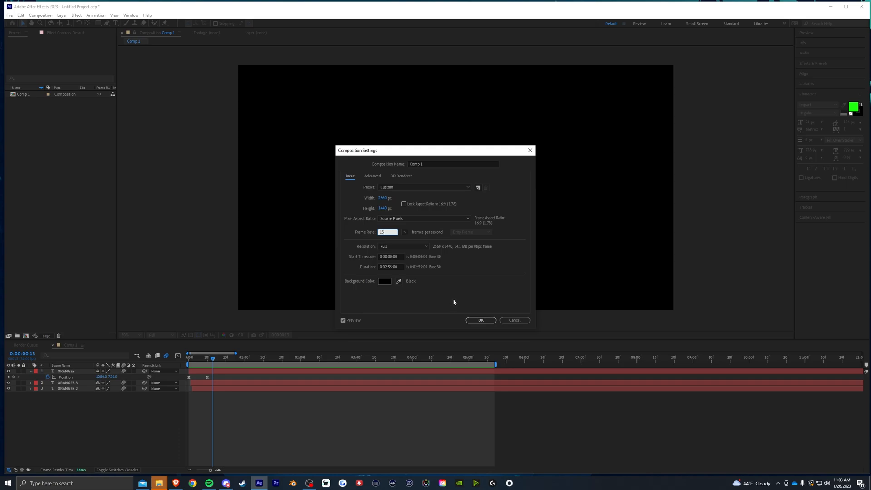
pyautogui.click(479, 321)
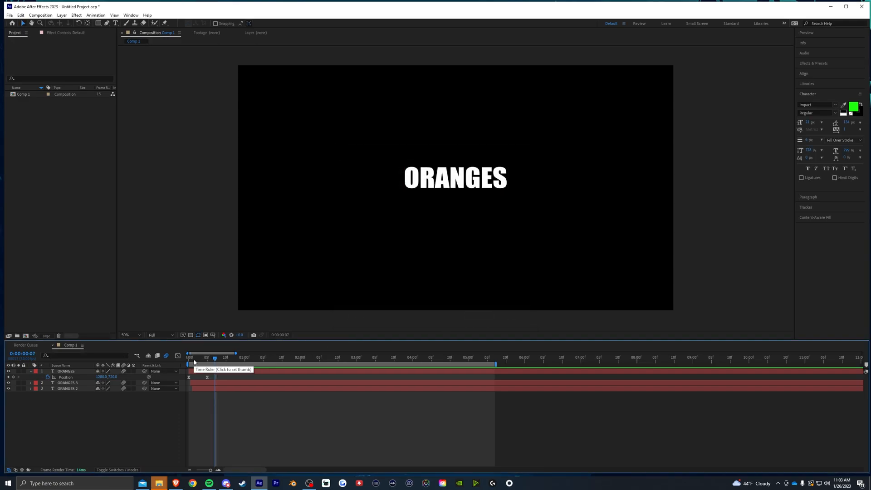
# Play the animation from the first frame to check the motion at the new frame rate
pyautogui.moveTo(194, 361); pyautogui.dragTo(184, 365)
pyautogui.press('space')
pyautogui.press('space')
pyautogui.press('space')
pyautogui.press('space')
pyautogui.moveTo(199, 360); pyautogui.dragTo(164, 365)
pyautogui.press('space')
pyautogui.press('space')
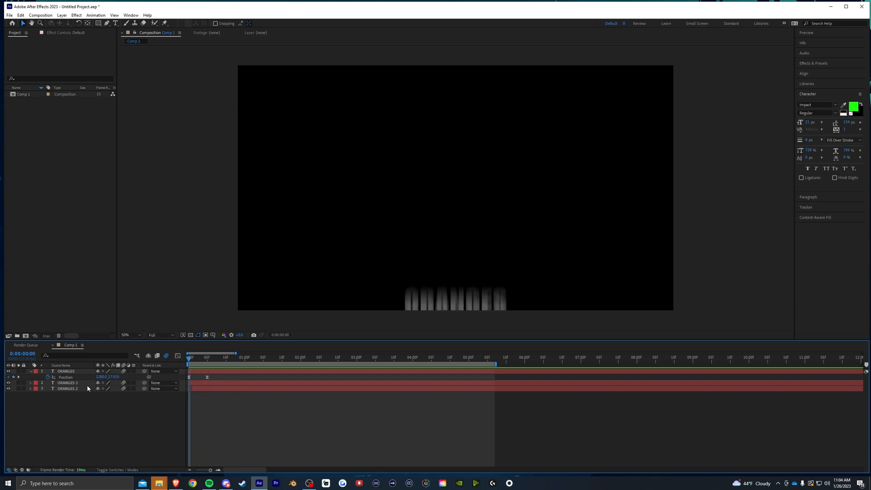
# Lower the white ORANGES layer's Position at frame 0 to about Y 1916 and preview the slide-up
pyautogui.click(75, 371)
pyautogui.moveTo(116, 377); pyautogui.dragTo(248, 429)
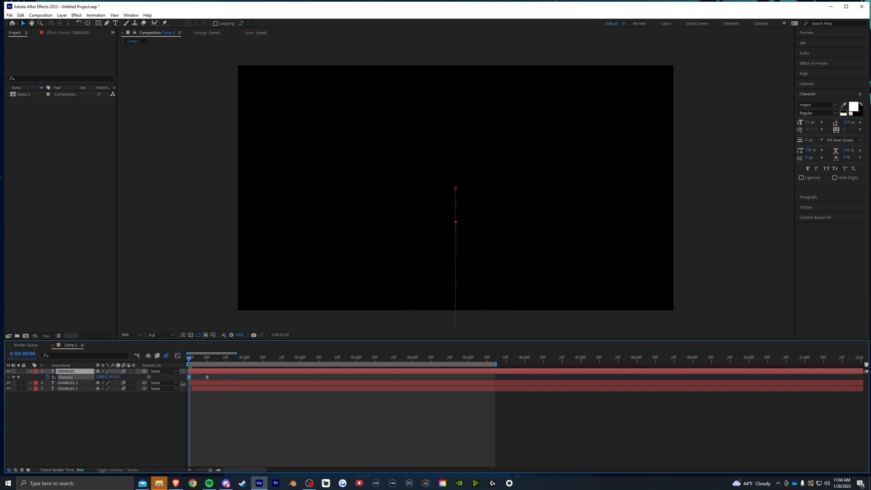
pyautogui.press('space')
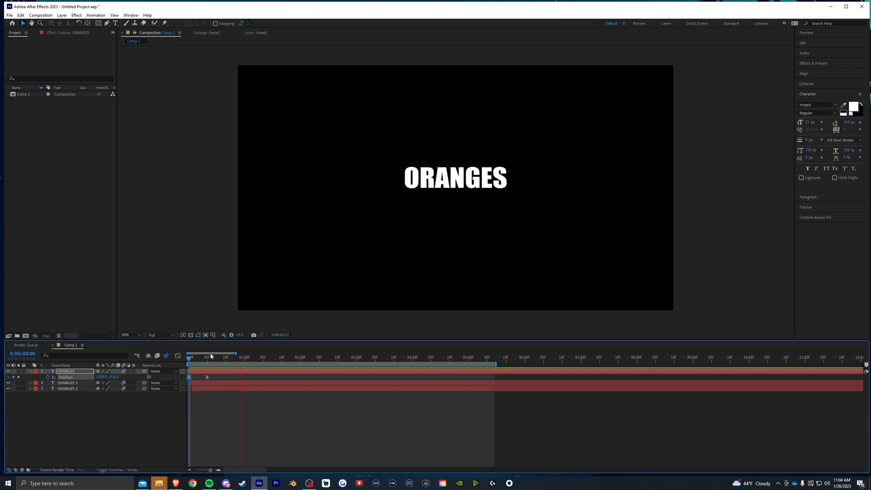
pyautogui.press('space')
pyautogui.press('space')
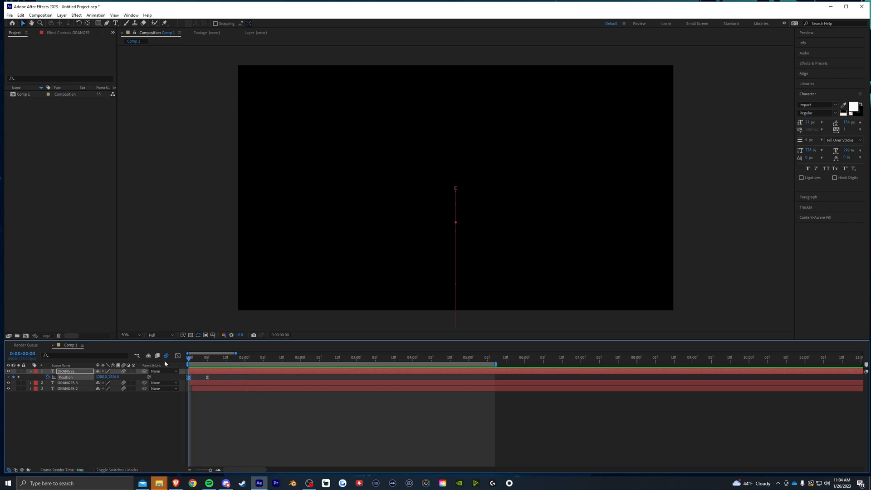
pyautogui.click(200, 358)
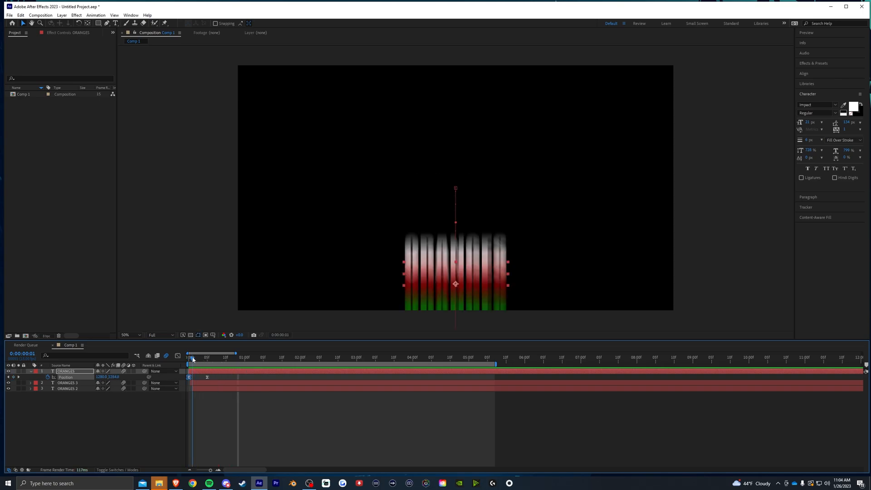
pyautogui.press('space')
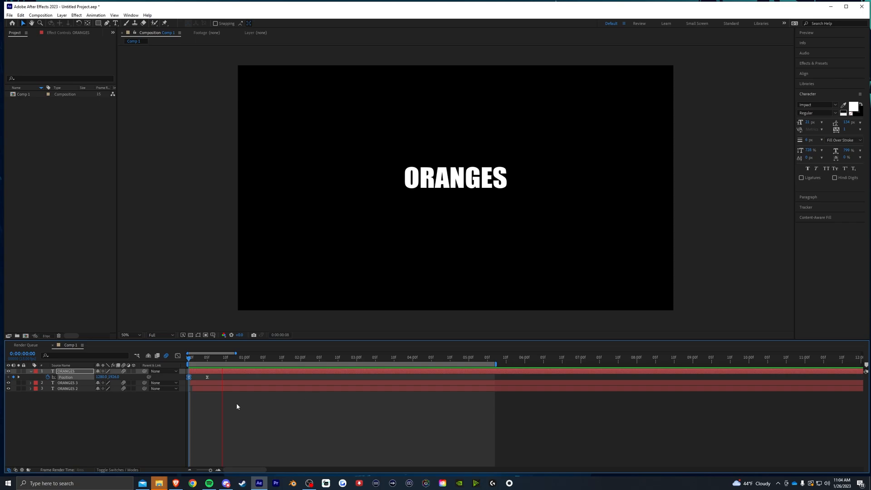
pyautogui.click(142, 404)
pyautogui.press('j')
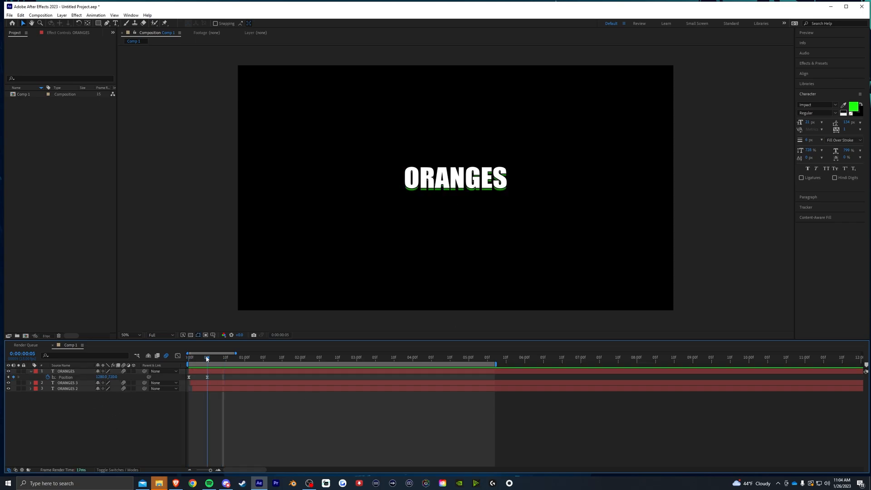
# Delete the red and green ORANGES copies, keeping only the white text layer
pyautogui.moveTo(87, 400)
pyautogui.mouseDown()
pyautogui.moveTo(71, 381)
pyautogui.moveTo(84, 406)
pyautogui.mouseUp()
pyautogui.click(74, 389)
pyautogui.press('Delete')
pyautogui.click(72, 385)
pyautogui.press('Delete')
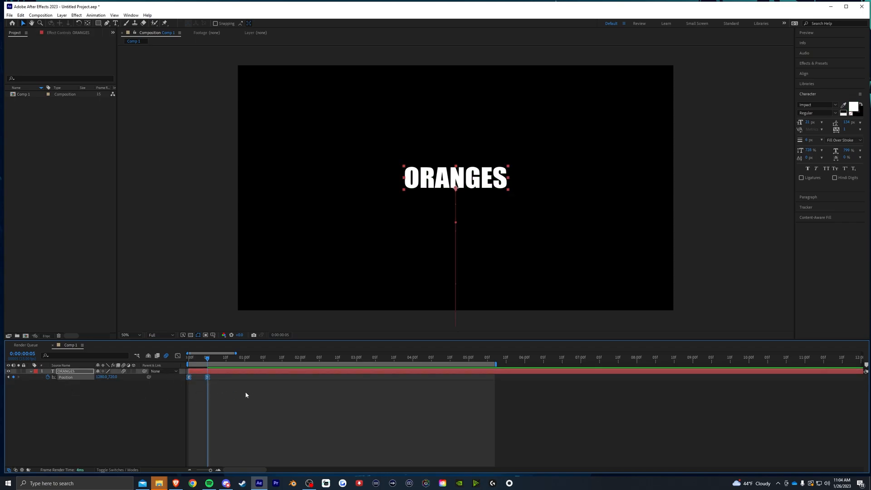
# Cut the ORANGES layer's Position keyframes and pre-compose the layer as "text animation", moving all attributes into it
pyautogui.moveTo(195, 358)
pyautogui.mouseDown()
pyautogui.moveTo(170, 359)
pyautogui.moveTo(208, 358)
pyautogui.moveTo(184, 361)
pyautogui.mouseUp()
pyautogui.press('Delete')
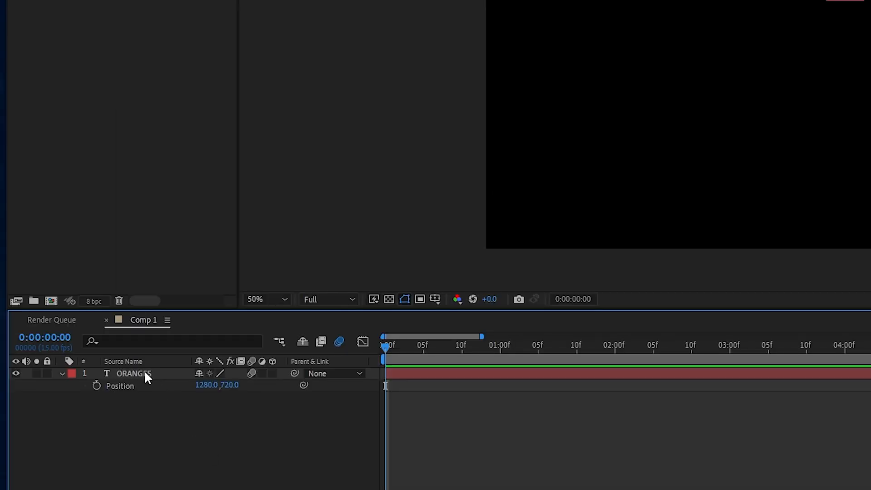
pyautogui.rightClick(71, 371)
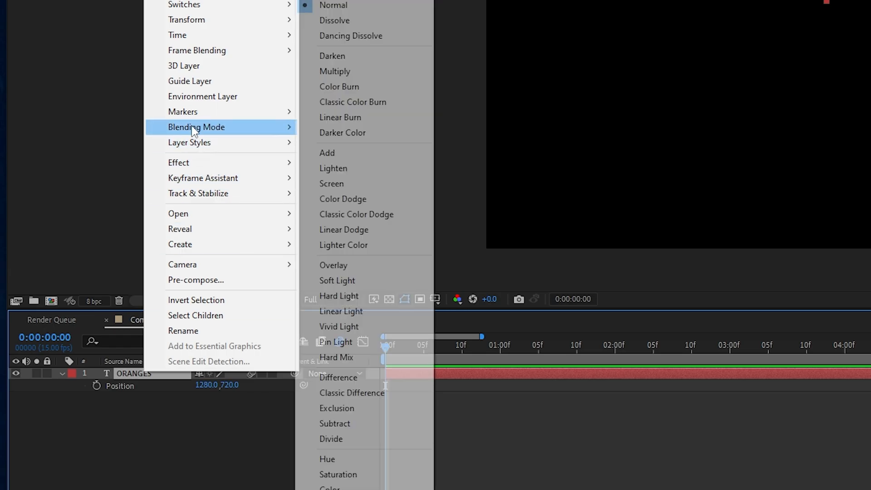
pyautogui.moveTo(209, 270)
pyautogui.click(199, 279)
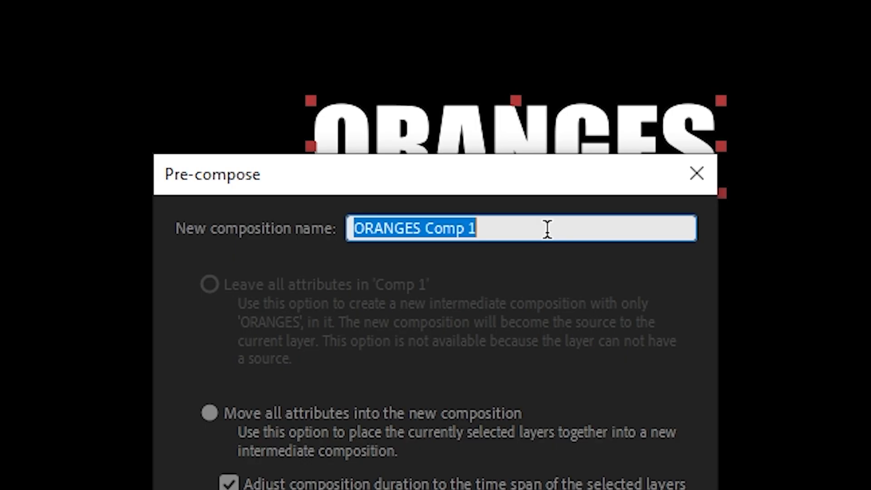
pyautogui.write('text animation')
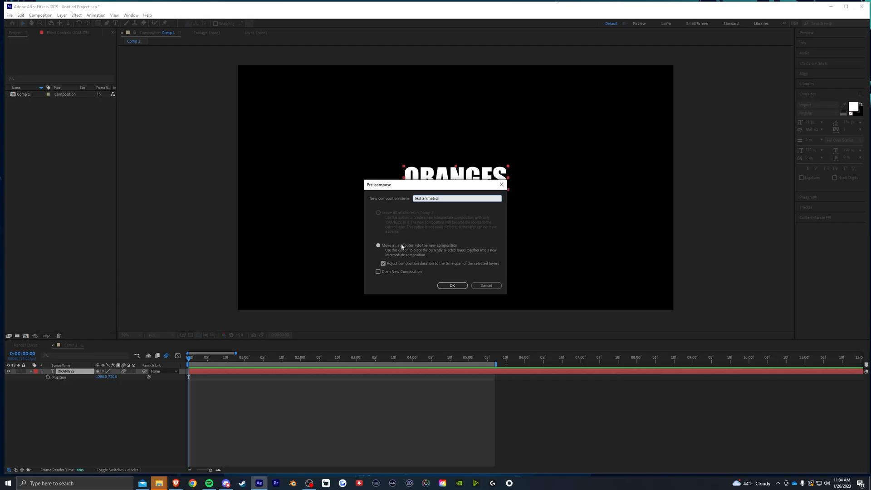
pyautogui.click(448, 285)
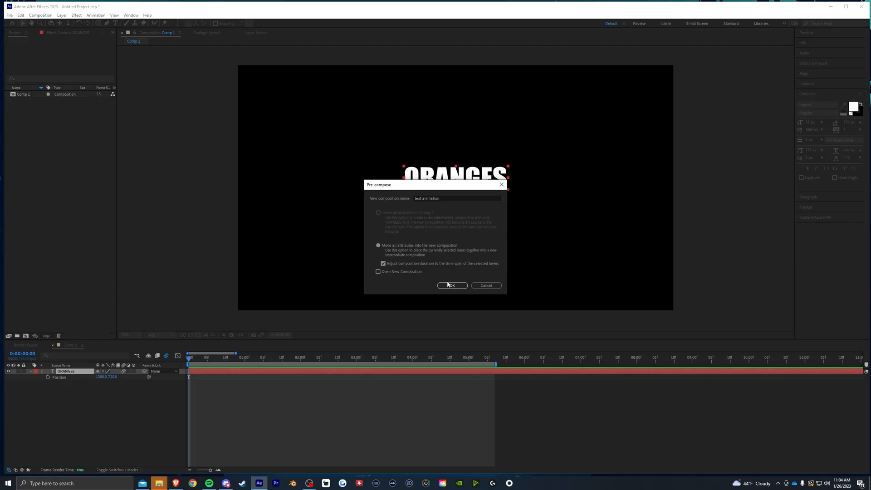
# Paste the Position keyframes onto the text animation layer at frame 0, enable its motion blur, and preview it
pyautogui.hotkey('ctrl', 'v')
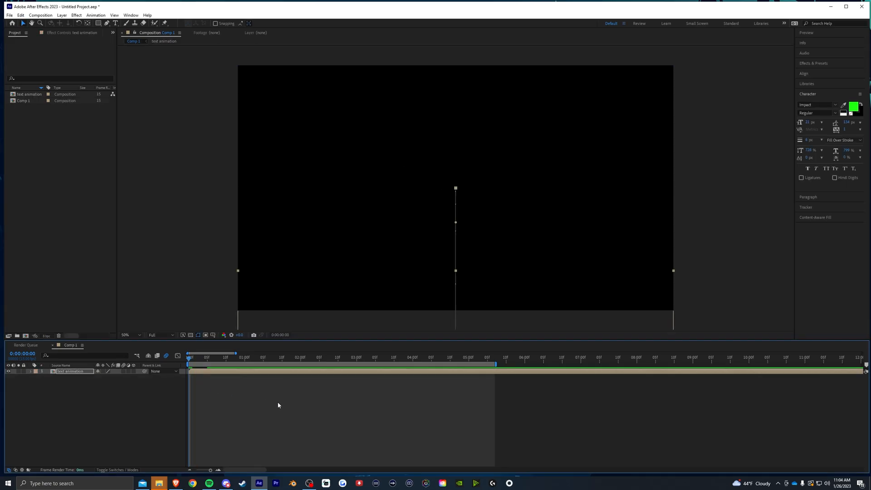
pyautogui.press('u')
pyautogui.press('space')
pyautogui.press('space')
pyautogui.press('space')
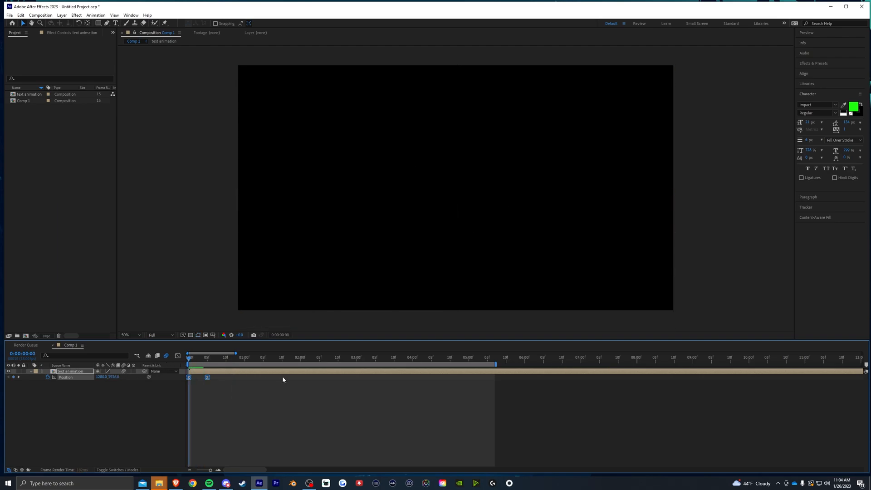
pyautogui.press('space')
# Duplicate the text animation layer twice, start each lower copy about one frame later than the one above, and preview
pyautogui.click(76, 373)
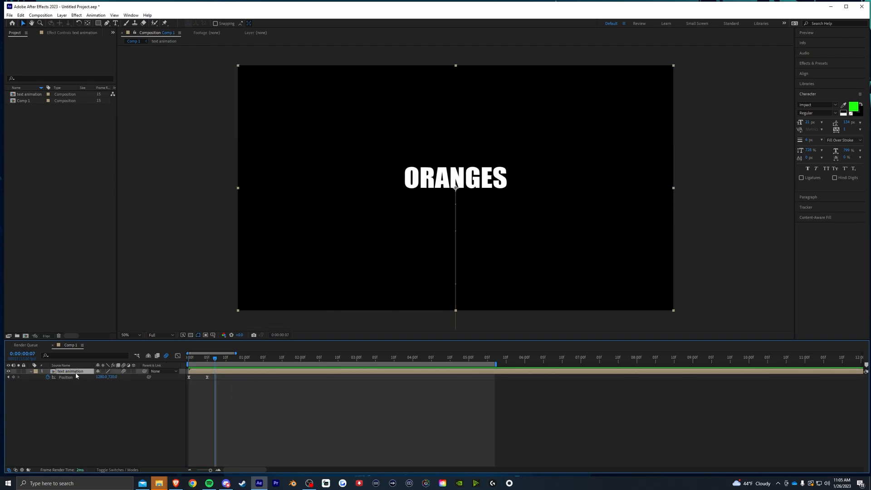
pyautogui.hotkey('ctrl', 'd')
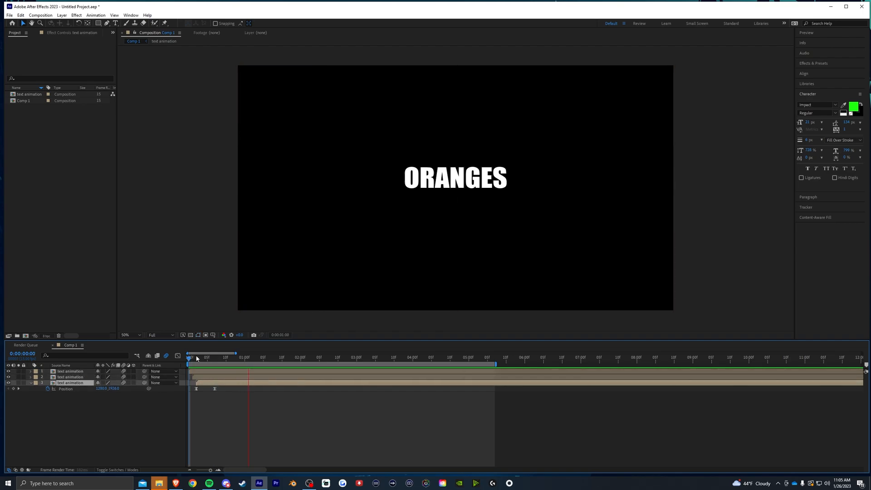
pyautogui.click(190, 358)
pyautogui.press('space')
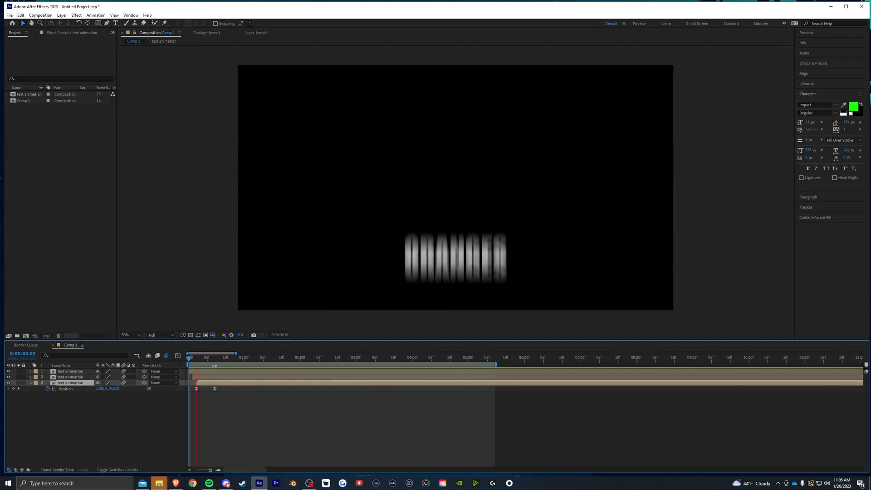
pyautogui.press('space')
# Apply a red Fill effect to the middle text animation layer
pyautogui.click(206, 358)
pyautogui.click(207, 377)
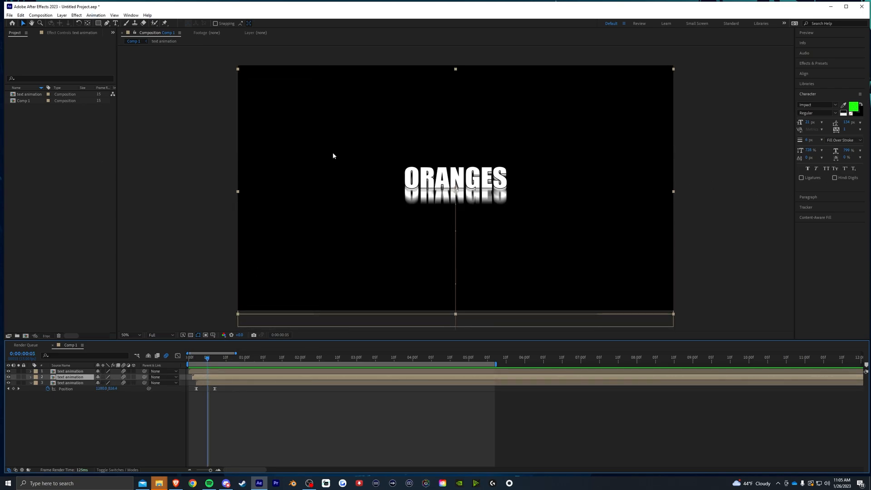
pyautogui.click(75, 16)
pyautogui.moveTo(118, 115)
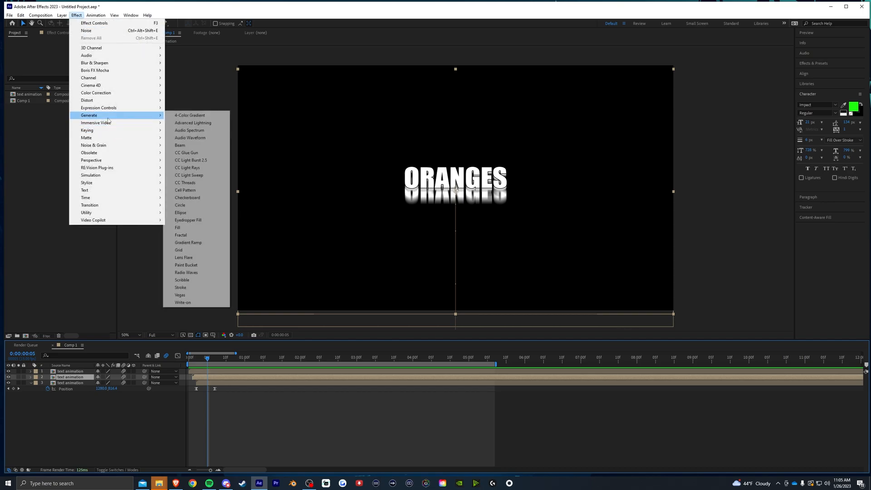
pyautogui.click(189, 228)
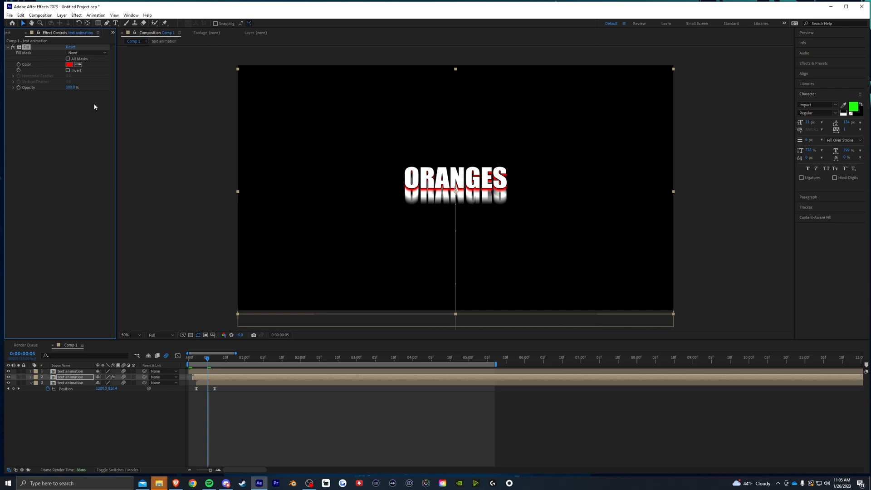
# Copy the Fill effect to the lowest text animation layer, change its color to blue, and preview the trailing copies
pyautogui.click(207, 382)
pyautogui.hotkey('ctrl', 'v')
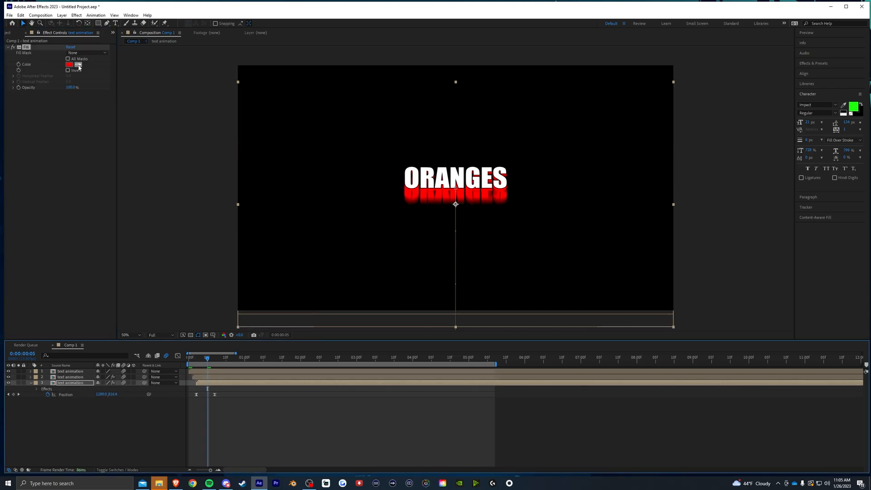
pyautogui.click(70, 65)
pyautogui.write('0000FF')
pyautogui.press('Return')
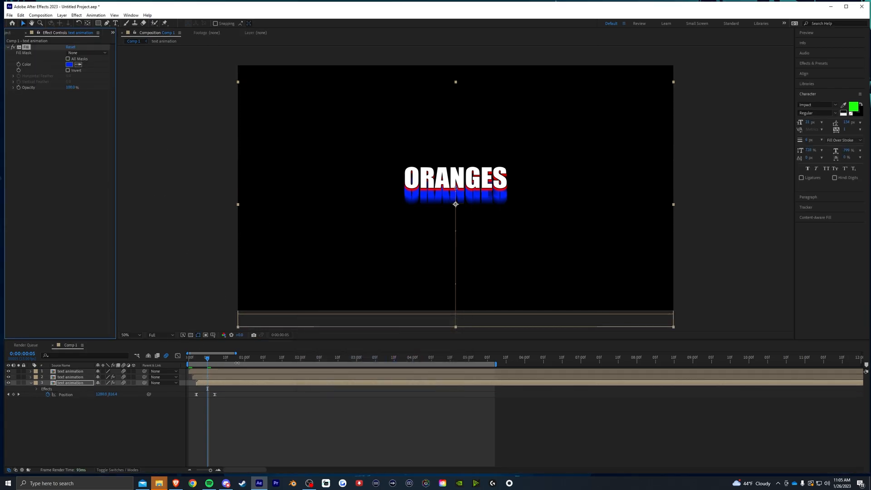
pyautogui.moveTo(204, 360); pyautogui.dragTo(159, 359)
pyautogui.press('space')
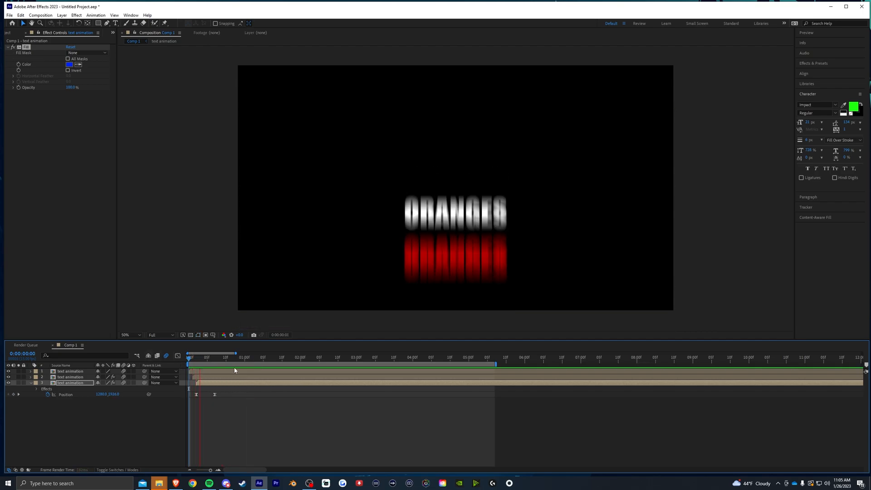
pyautogui.press('space')
# Replace the text inside the text animation composition with "wahoo" and preview the updated layers in Comp 1
pyautogui.doubleClick(67, 372)
pyautogui.click(67, 371)
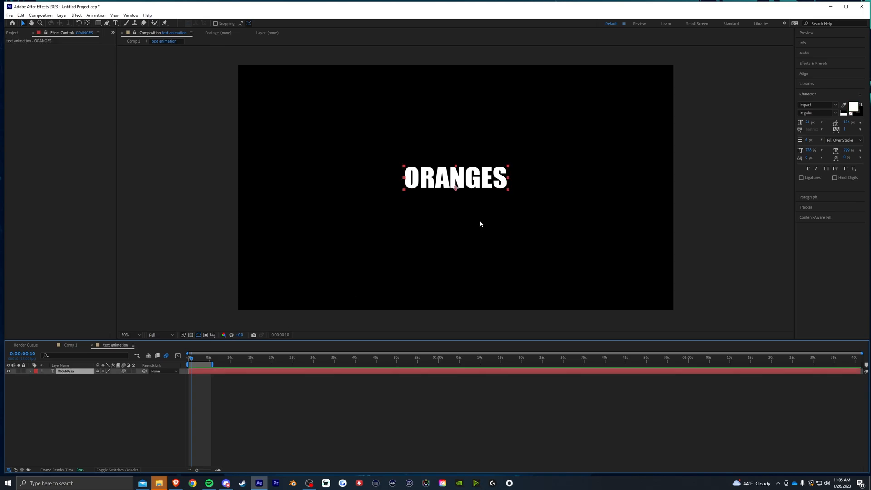
pyautogui.doubleClick(499, 172)
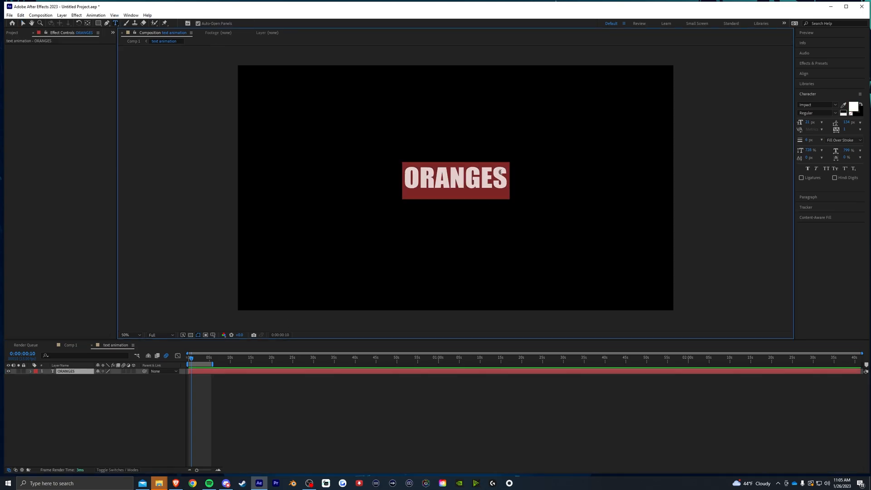
pyautogui.write('wahoo')
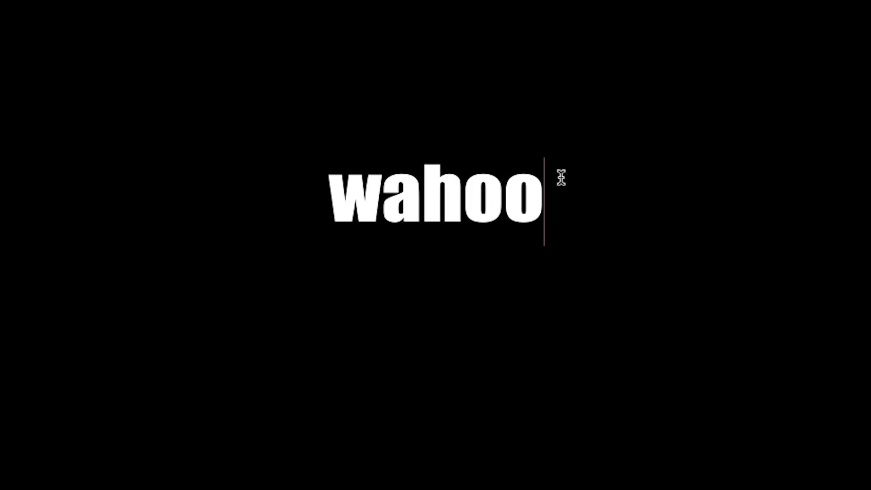
pyautogui.click(70, 345)
pyautogui.moveTo(193, 358); pyautogui.dragTo(175, 364)
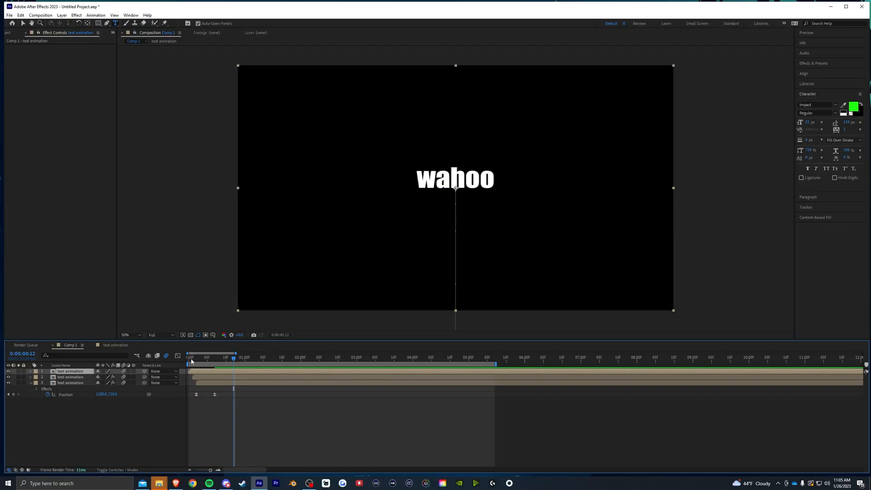
pyautogui.press('space')
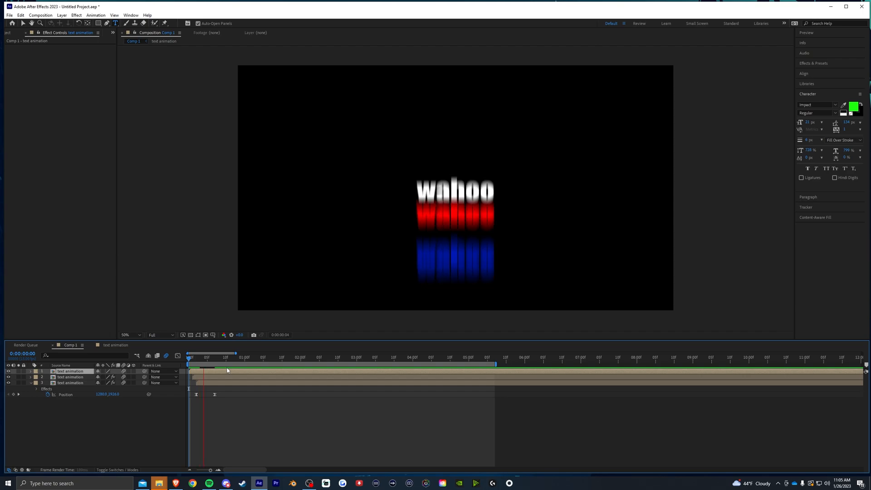
pyautogui.click(204, 358)
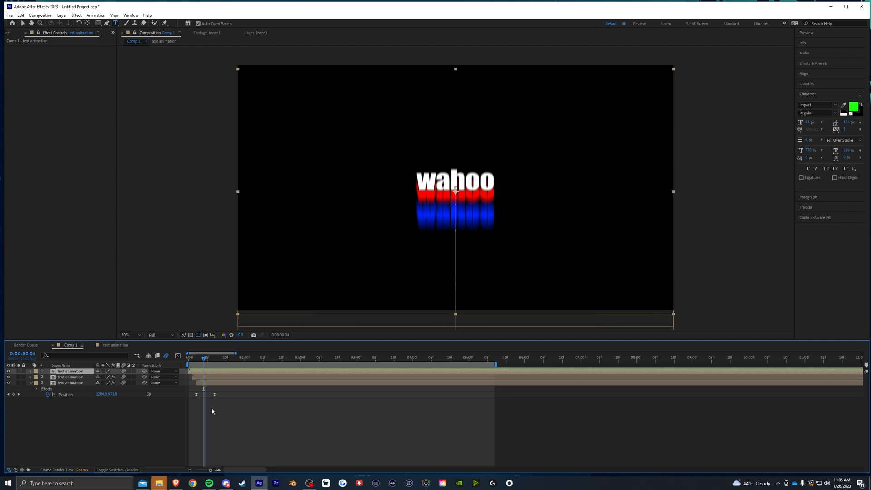
# Inspect the text layer inside the text animation composition and scrub through the slide-up in Comp 1
pyautogui.doubleClick(70, 378)
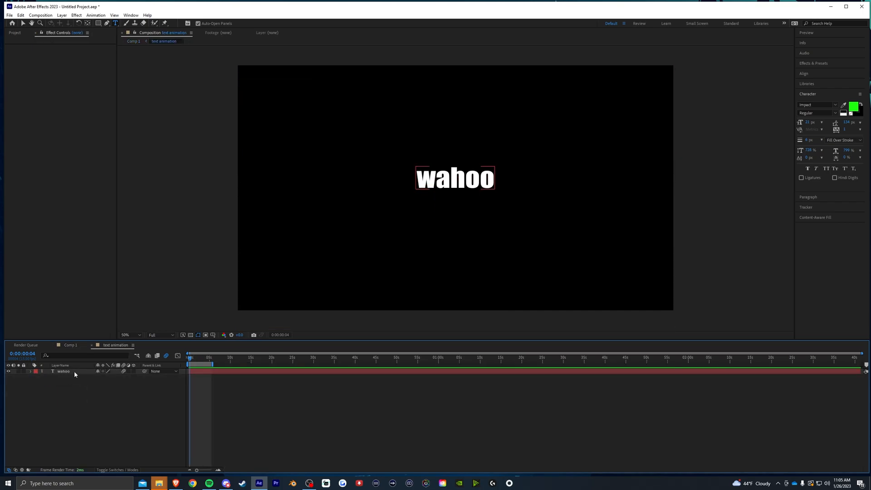
pyautogui.click(67, 372)
pyautogui.click(59, 346)
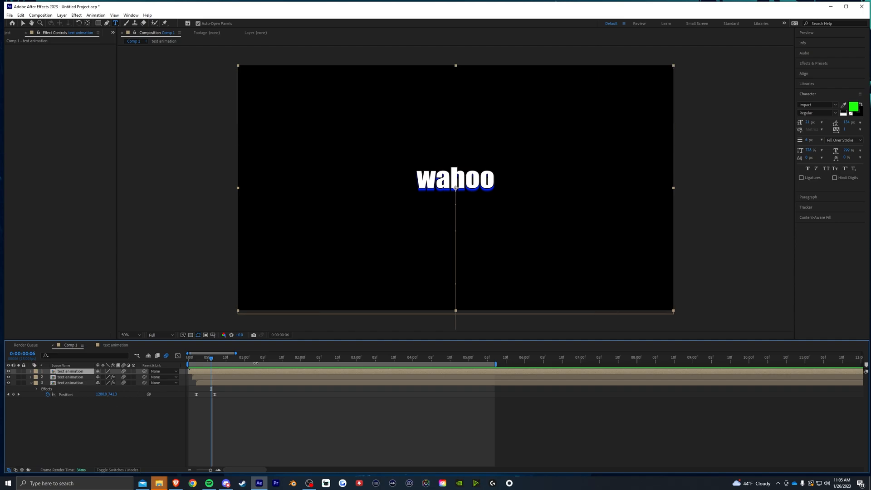
pyautogui.moveTo(198, 358); pyautogui.dragTo(139, 356)
# Delete the "wahoo" text layer from the text animation composition
pyautogui.doubleClick(91, 379)
pyautogui.click(78, 372)
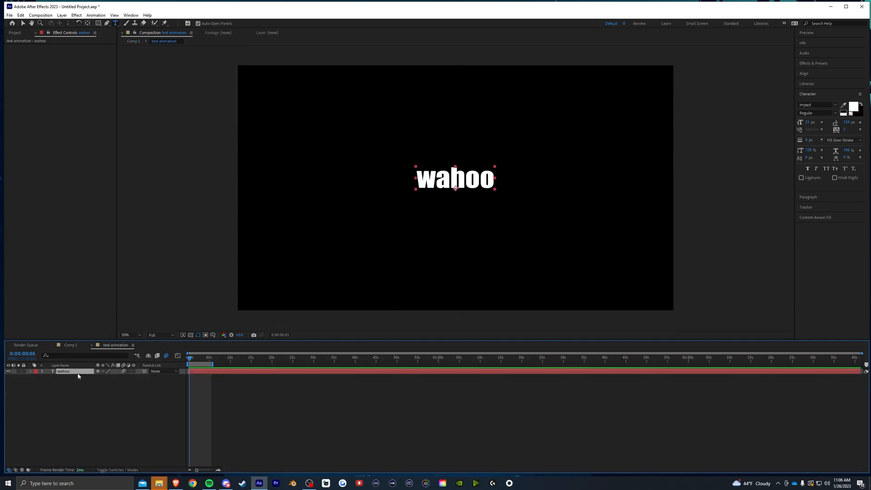
pyautogui.press('Delete')
# Create a shape layer in the text animation composition and add a polystar path with a red fill
pyautogui.click(66, 17)
pyautogui.moveTo(136, 23)
pyautogui.click(191, 62)
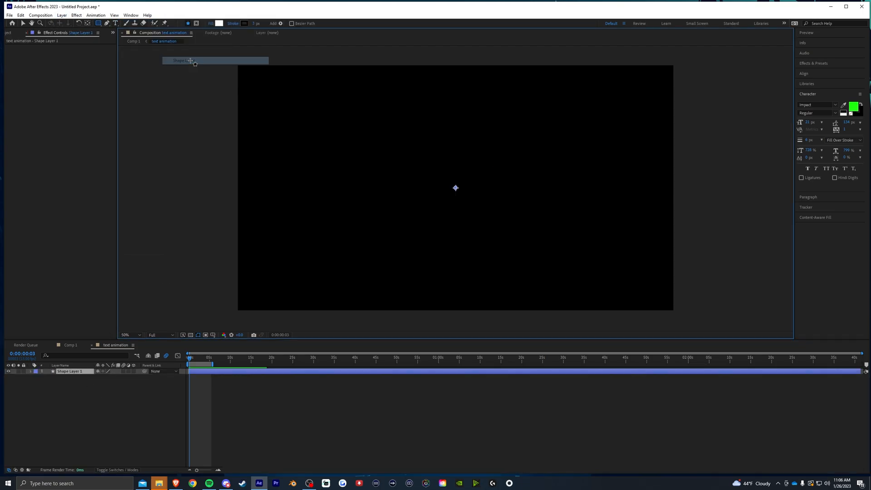
pyautogui.click(280, 23)
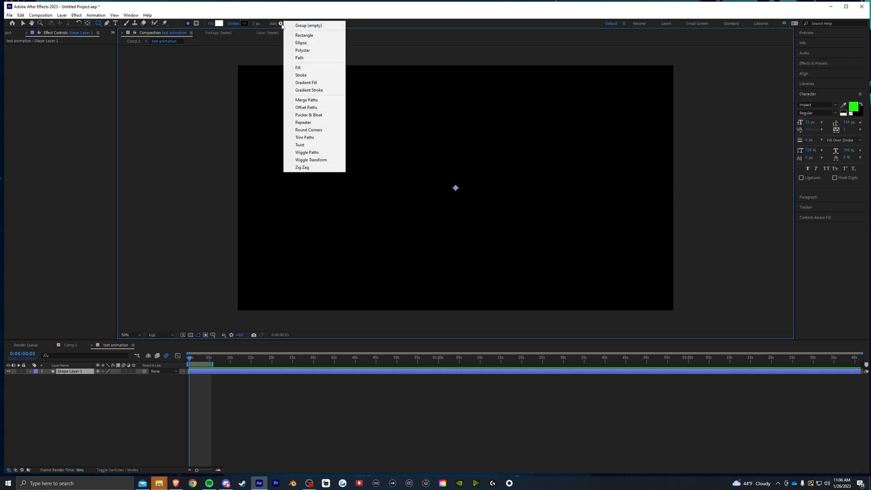
pyautogui.click(310, 51)
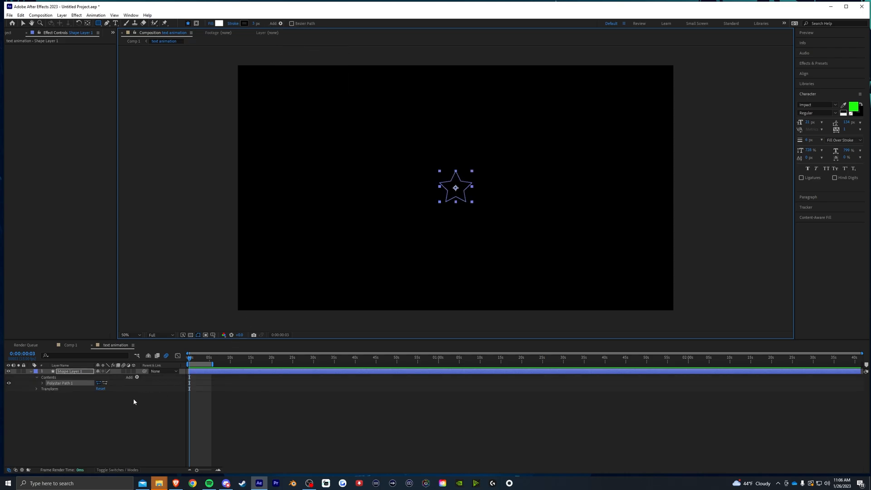
pyautogui.click(280, 23)
pyautogui.click(310, 69)
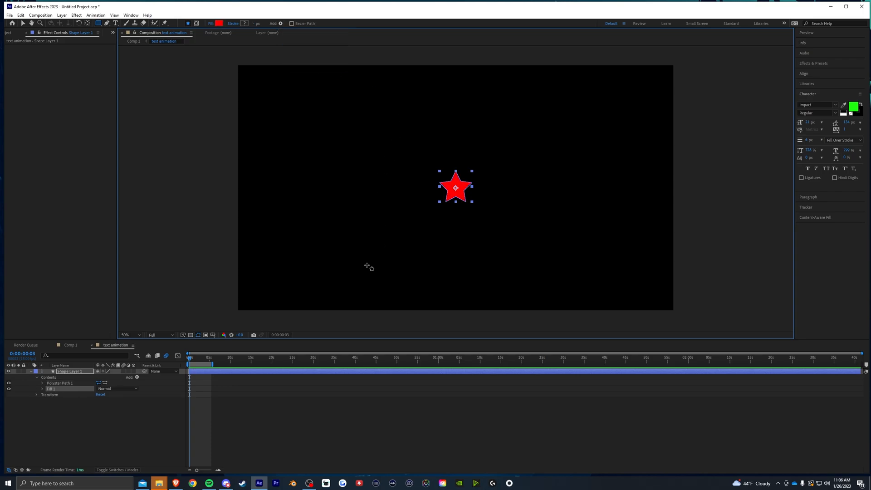
# Return to Comp 1 and preview the slide-up animation with the star shape
pyautogui.click(70, 345)
pyautogui.click(201, 358)
pyautogui.press('space')
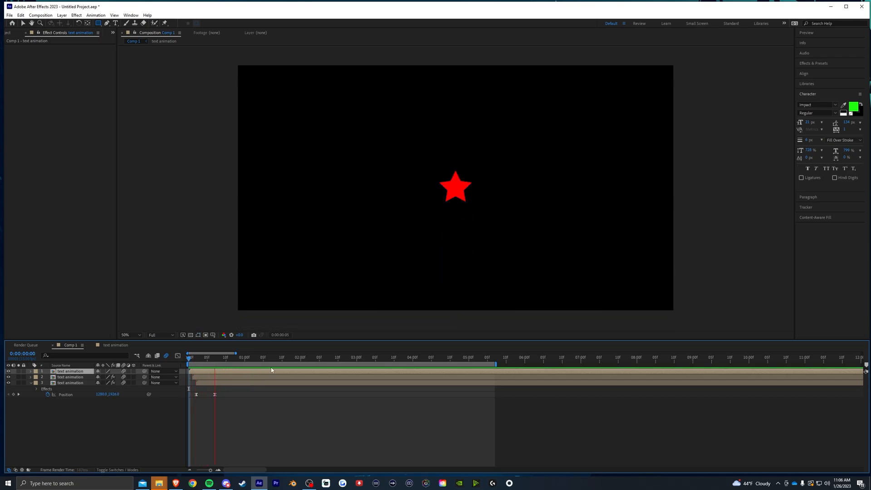
pyautogui.press('space')
# Duplicate the two color-filled text animation layers, start the duplicates about two frames later, and send them to the bottom of the stack
pyautogui.click(66, 383)
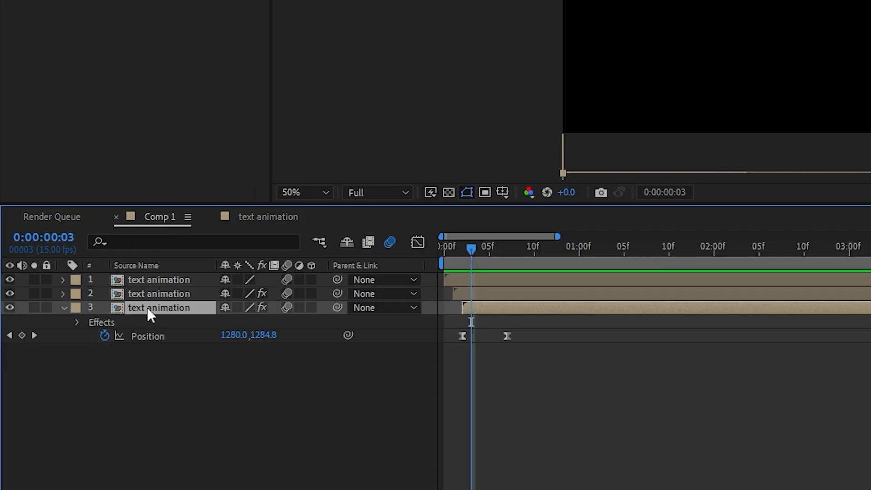
pyautogui.keyDown('ctrl'); pyautogui.click(70, 376); pyautogui.keyUp('ctrl')
pyautogui.hotkey('ctrl', 'd')
pyautogui.moveTo(152, 318); pyautogui.dragTo(187, 317)
pyautogui.moveTo(480, 294); pyautogui.dragTo(511, 292)
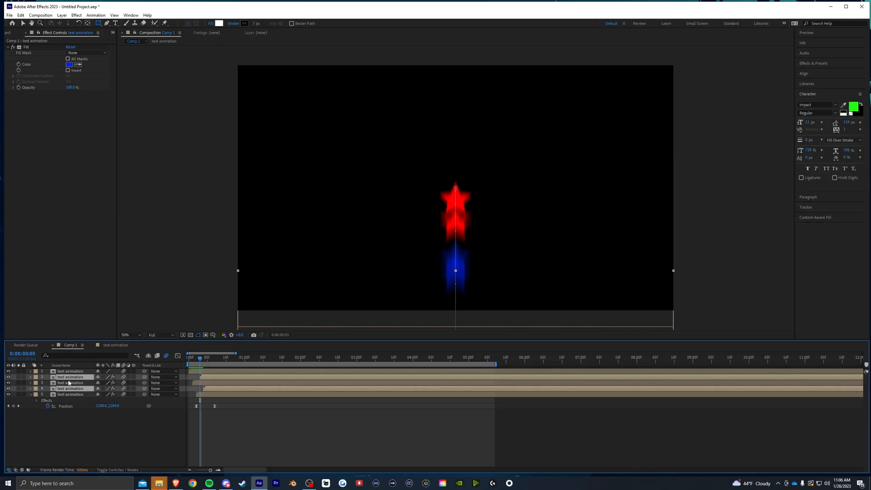
pyautogui.hotkey('ctrl', 'shift', '[')
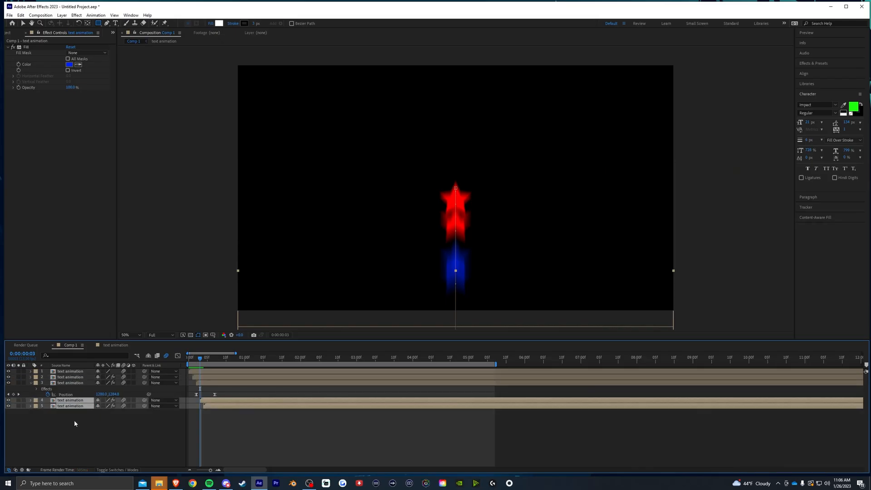
# Add an adjustment layer above the two new copies, apply Hue/Saturation to it, and shift the Master Hue
pyautogui.click(62, 14)
pyautogui.moveTo(81, 22)
pyautogui.click(177, 69)
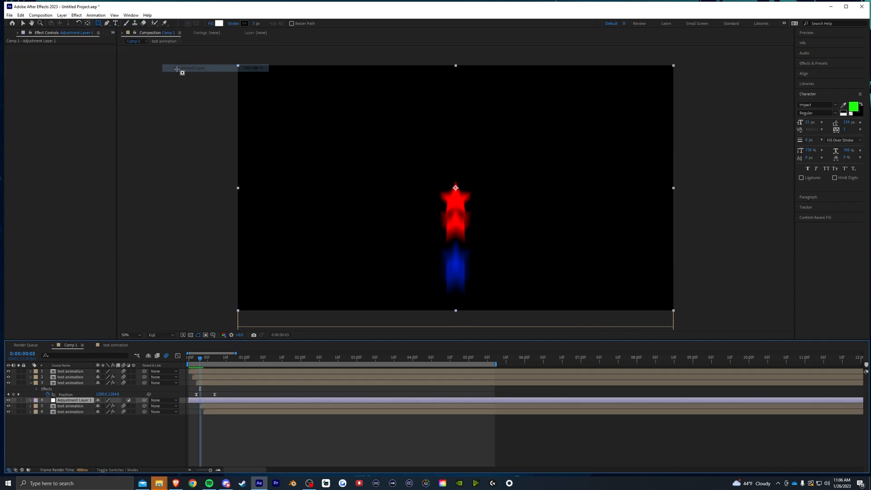
pyautogui.click(76, 15)
pyautogui.moveTo(119, 95)
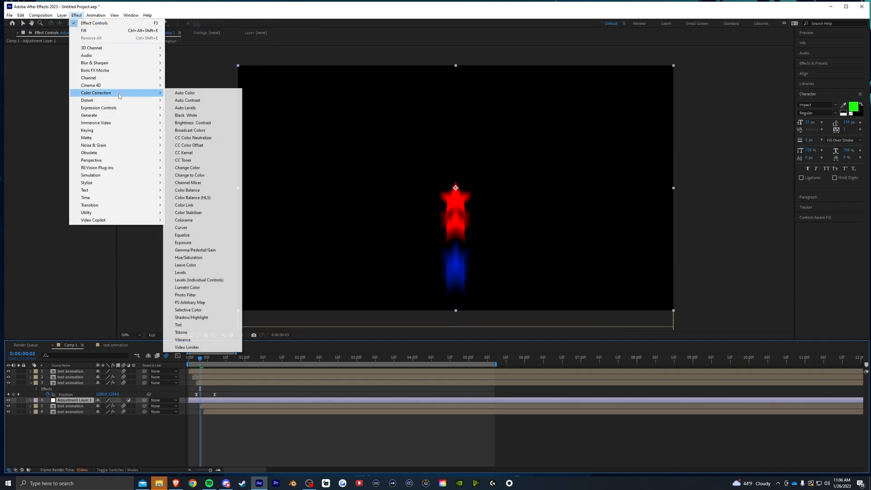
pyautogui.click(190, 258)
pyautogui.moveTo(73, 81); pyautogui.dragTo(88, 82)
# Preview the star animation with the hue-shifted trailing copies from the beginning
pyautogui.click(206, 359)
pyautogui.press('space')
pyautogui.moveTo(208, 359); pyautogui.dragTo(184, 362)
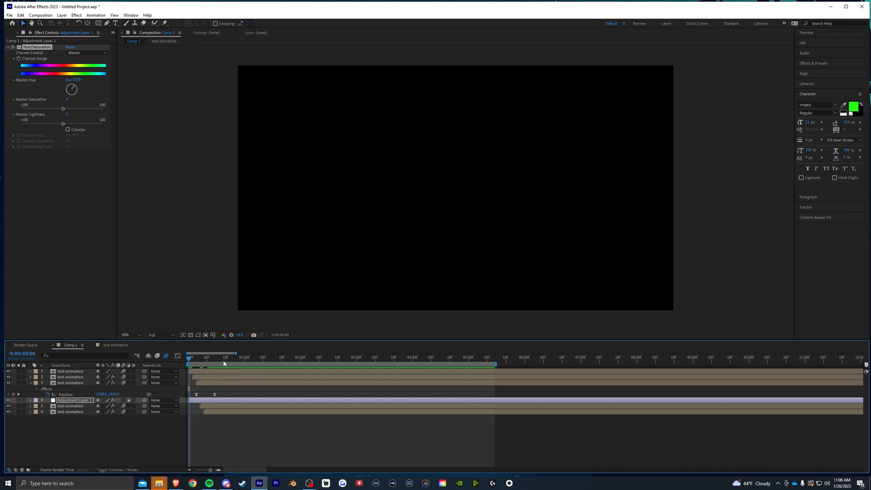
pyautogui.press('space')
pyautogui.press('space')
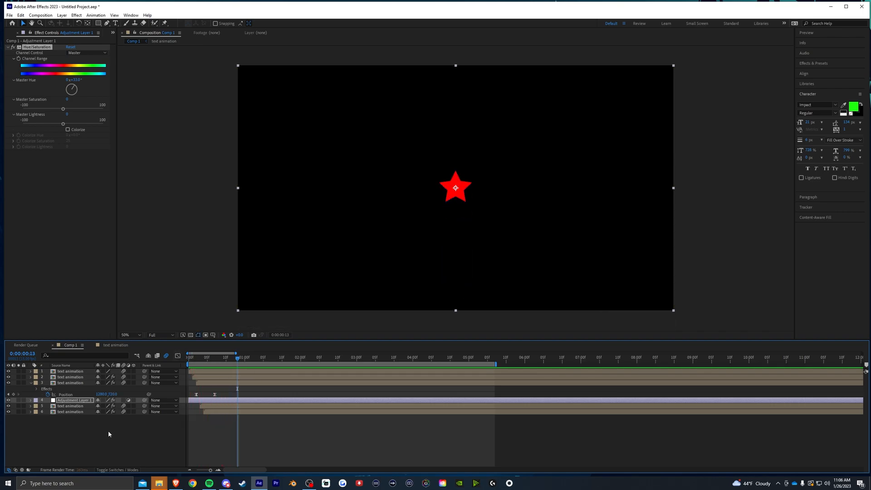
# Duplicate the adjustment layer and its two copies below as a later-starting set, shift its Master Hue further, and preview
pyautogui.moveTo(100, 426); pyautogui.dragTo(66, 401)
pyautogui.hotkey('ctrl', 'd')
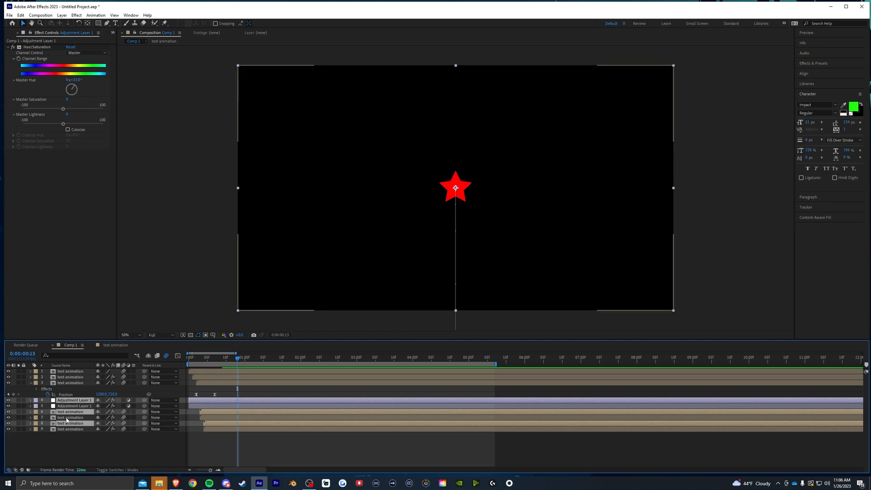
pyautogui.hotkey('ctrl', 'Up')
pyautogui.click(71, 402)
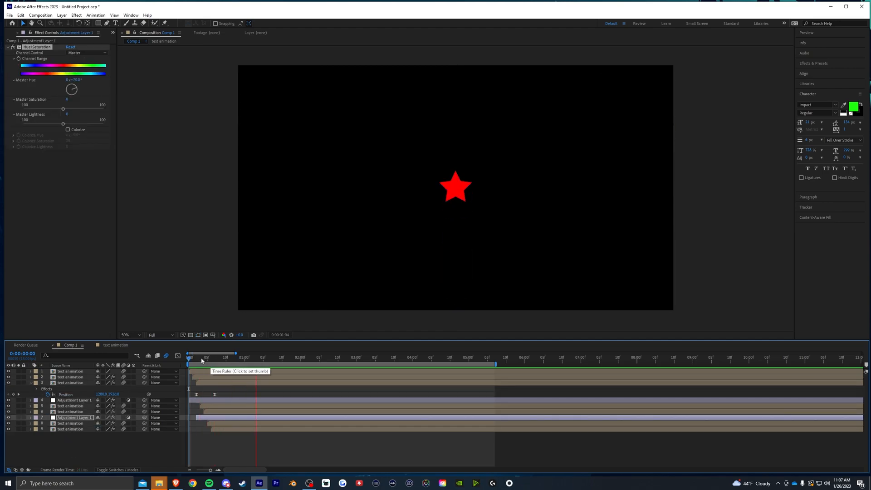
pyautogui.press('space')
pyautogui.press('space')
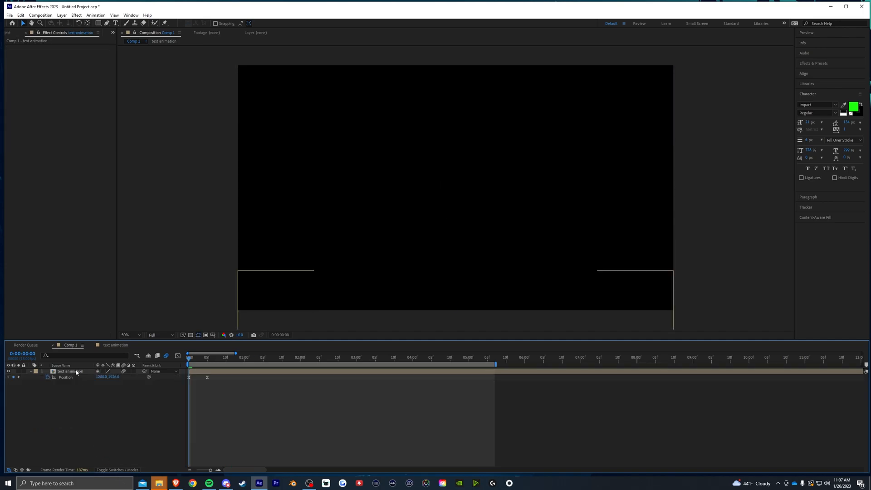
# Set the first Position keyframe of the text animation layer to Y 720 and move its X beyond the frame's right edge
pyautogui.click(73, 371)
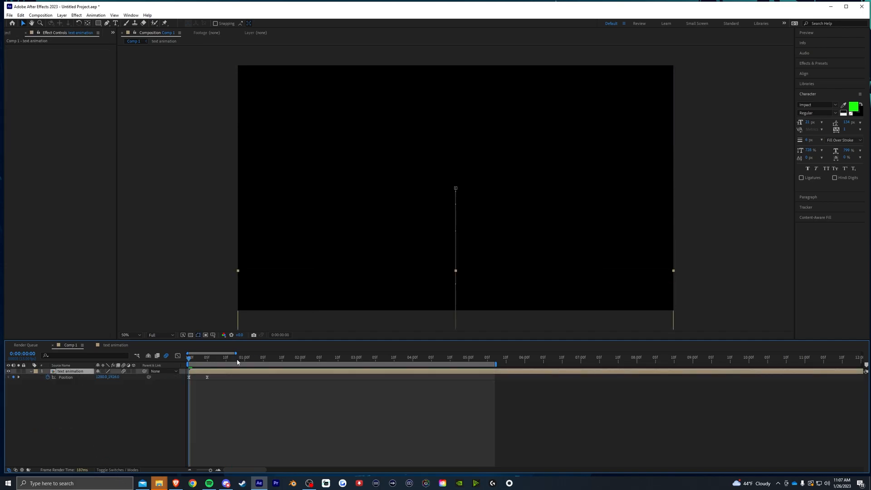
pyautogui.click(207, 377)
pyautogui.click(188, 381)
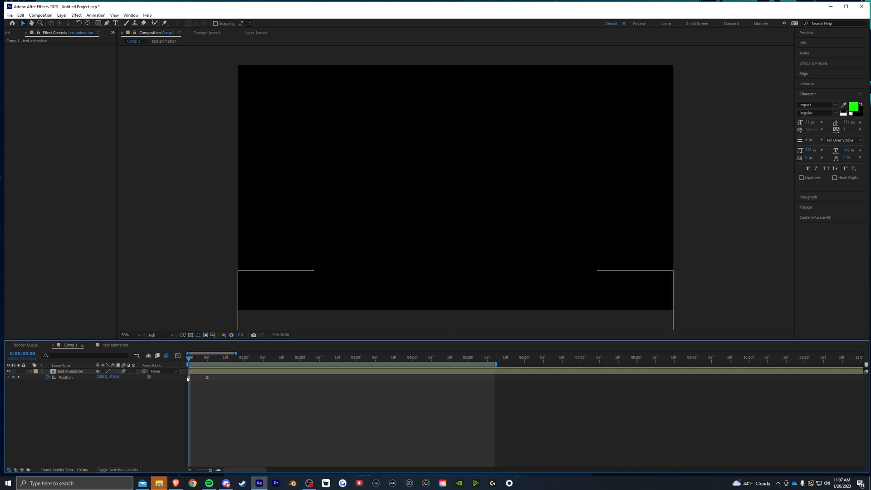
pyautogui.click(189, 378)
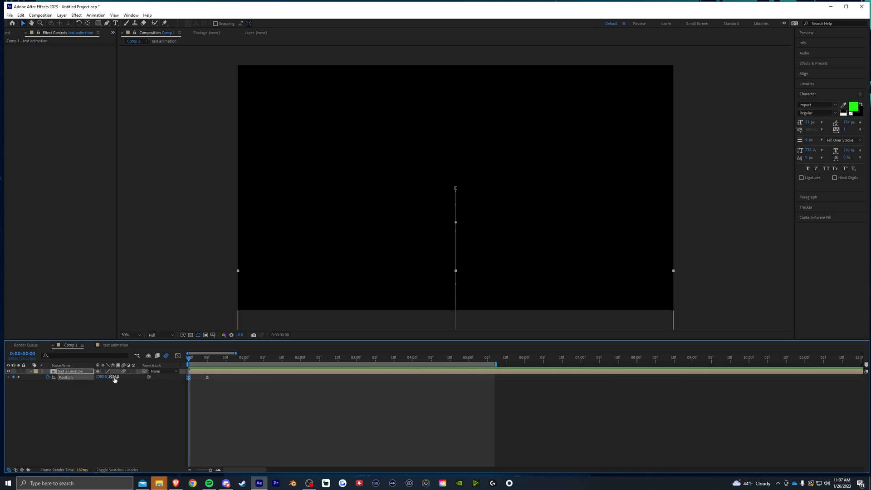
pyautogui.write('720')
pyautogui.click(119, 406)
pyautogui.moveTo(112, 377); pyautogui.dragTo(262, 389)
pyautogui.hotkey('ctrl', 'z')
pyautogui.moveTo(104, 379); pyautogui.dragTo(805, 420)
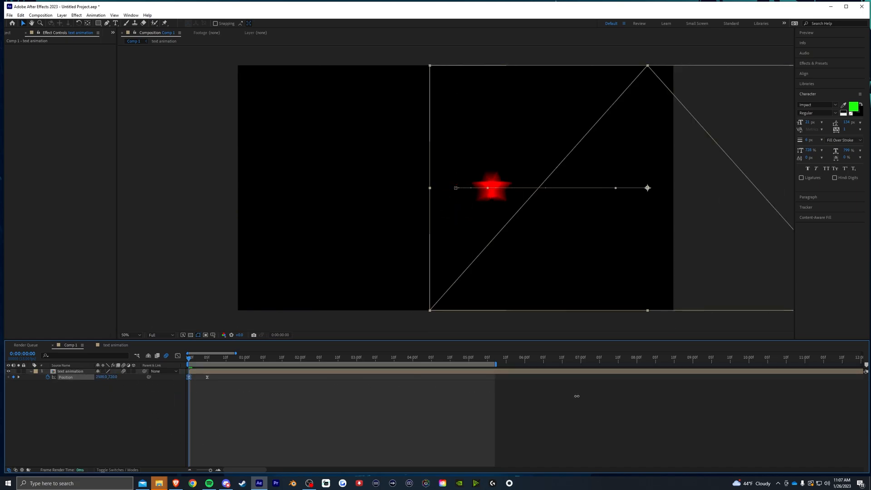
# Preview the star sliding in horizontally from the first frame
pyautogui.press('space')
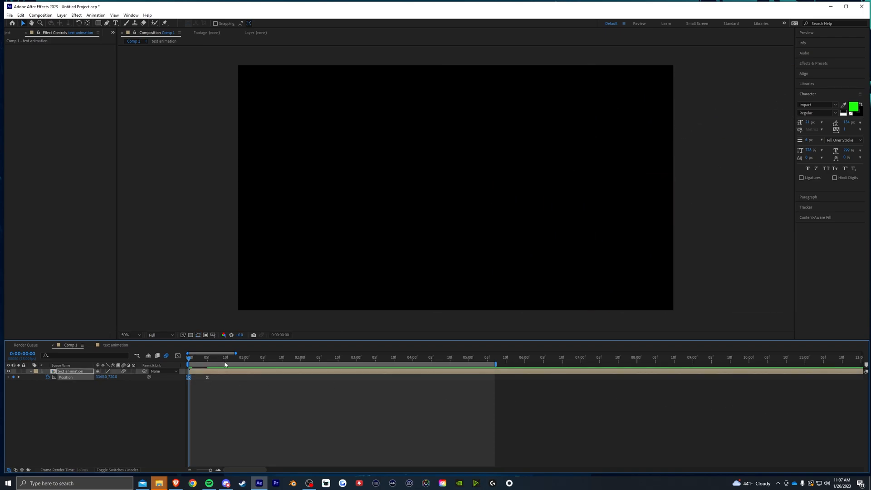
pyautogui.press('space')
pyautogui.moveTo(196, 357)
pyautogui.mouseDown()
pyautogui.moveTo(186, 358)
pyautogui.moveTo(308, 357)
pyautogui.moveTo(187, 359)
pyautogui.mouseUp()
pyautogui.press('space')
pyautogui.press('space')
pyautogui.press('space')
# Create a white solid layer above the text animation layer
pyautogui.click(154, 397)
pyautogui.click(61, 15)
pyautogui.moveTo(73, 22)
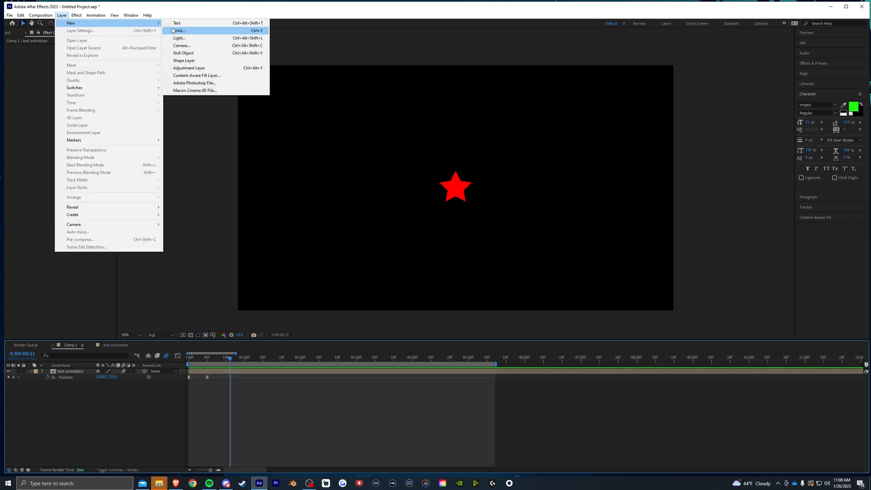
pyautogui.click(179, 29)
pyautogui.click(431, 284)
pyautogui.moveTo(365, 358); pyautogui.dragTo(245, 288)
pyautogui.press('Return')
pyautogui.press('Return')
# Apply CC Star Burst to the white solid, raise Scatter to about 300, and preview the starfield
pyautogui.click(76, 15)
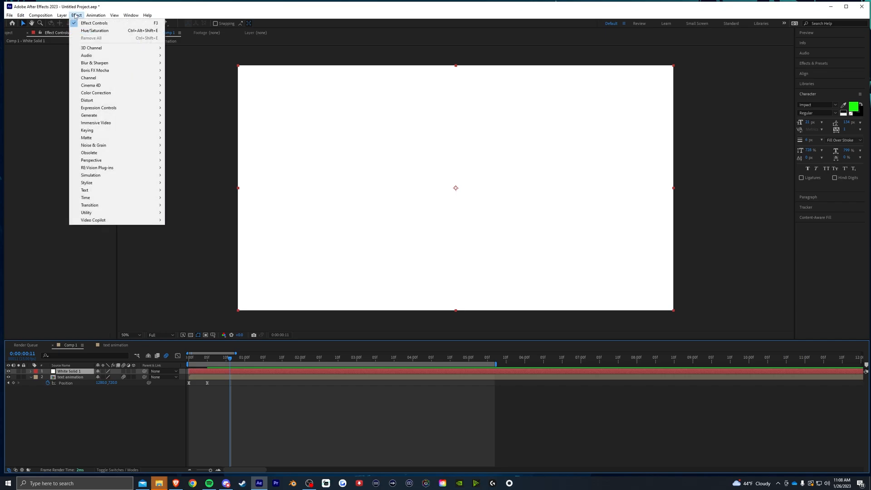
pyautogui.moveTo(115, 175)
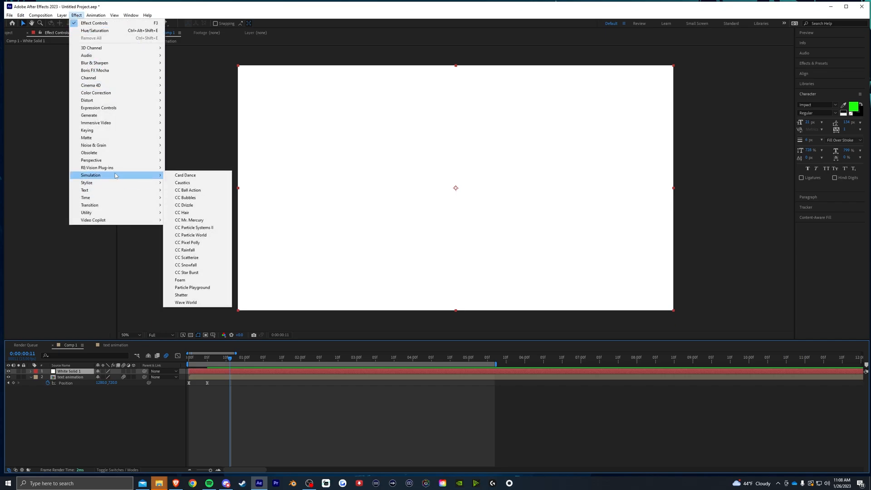
pyautogui.click(198, 273)
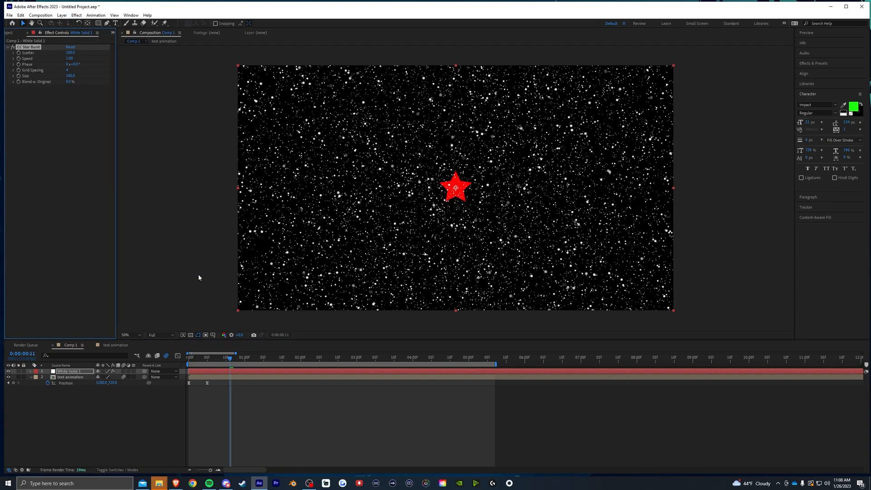
pyautogui.moveTo(69, 55); pyautogui.dragTo(154, 72)
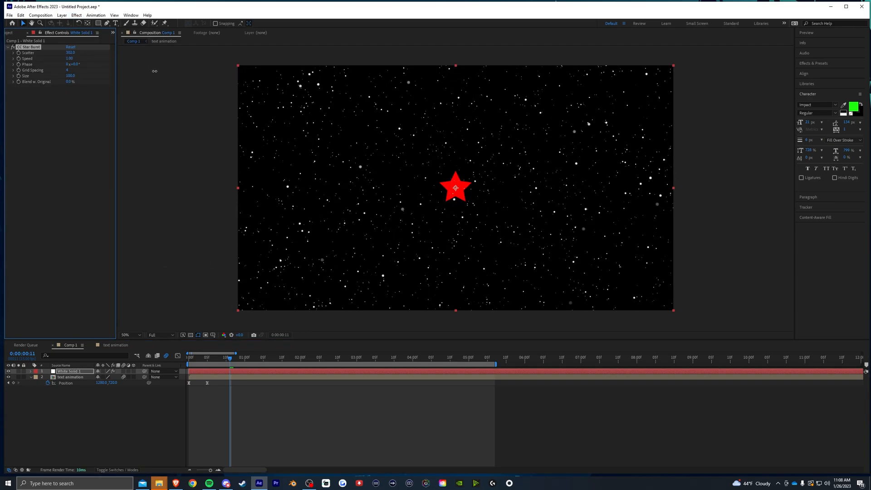
pyautogui.moveTo(199, 361); pyautogui.dragTo(166, 370)
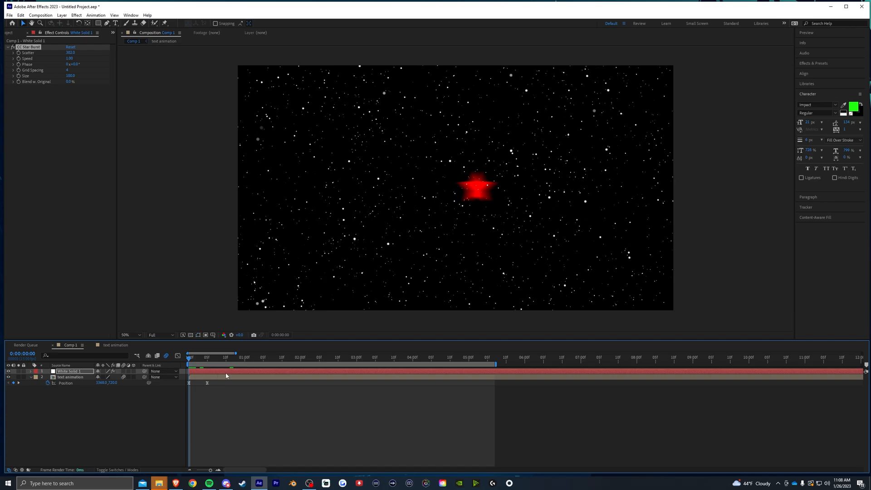
pyautogui.press('space')
pyautogui.press('space')
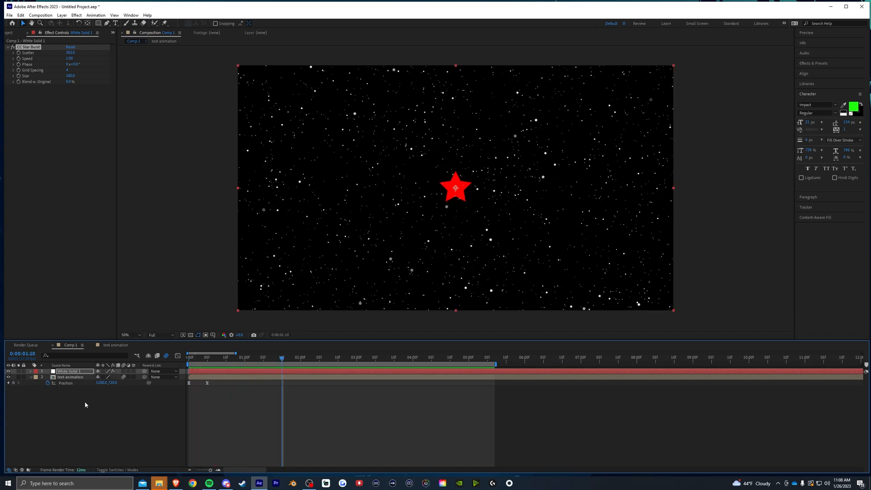
# Duplicate the star burst solid twice and start each lower copy about one frame later than the one above
pyautogui.click(72, 371)
pyautogui.hotkey('ctrl', 'd')
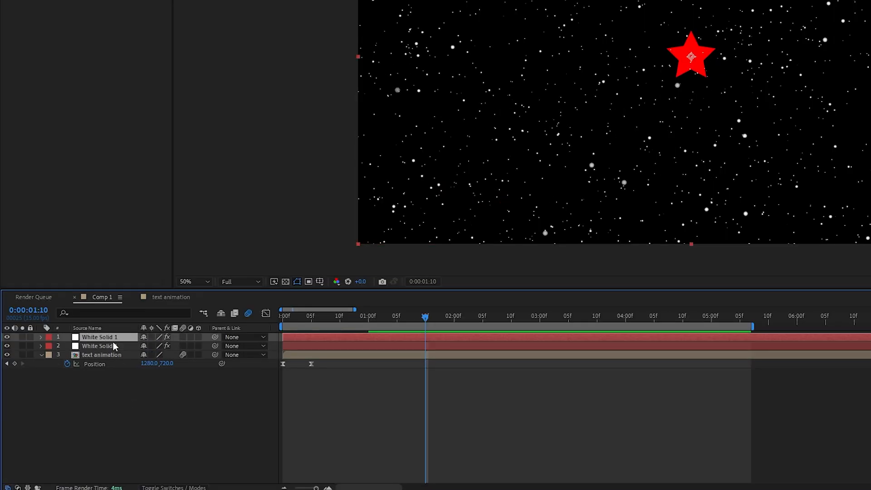
pyautogui.click(111, 346)
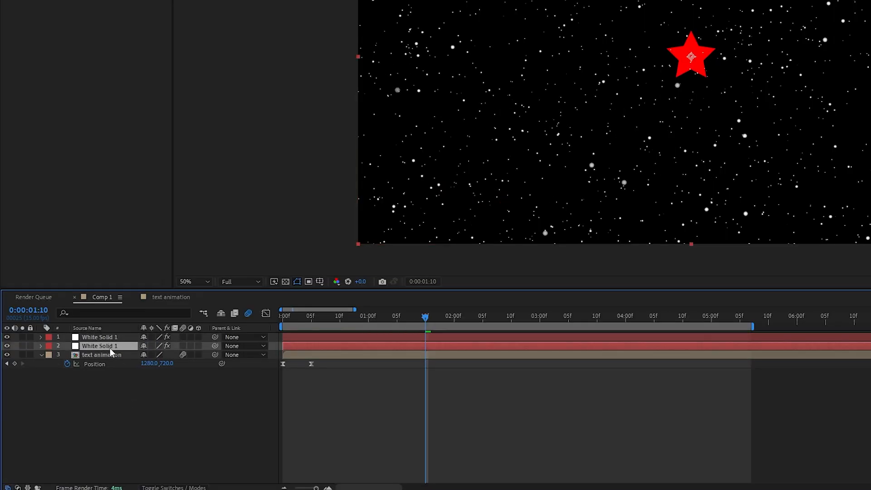
pyautogui.moveTo(294, 346); pyautogui.dragTo(298, 345)
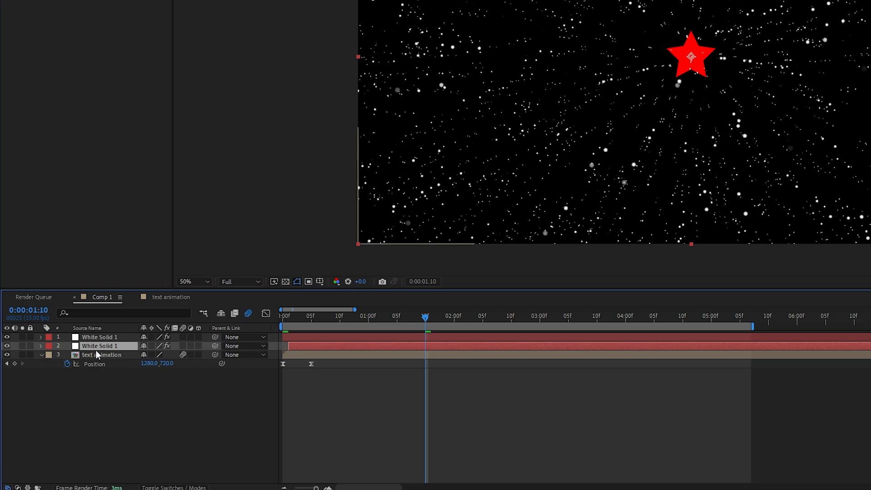
pyautogui.hotkey('ctrl', 'd')
pyautogui.click(308, 356)
pyautogui.moveTo(307, 356); pyautogui.dragTo(313, 357)
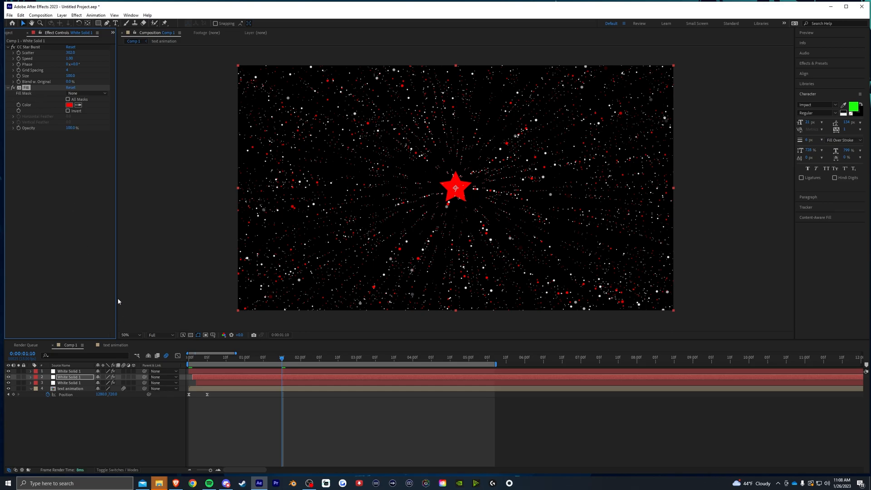
# Give the lowest star burst solid a green Fill effect and preview the composition from the start
pyautogui.click(72, 383)
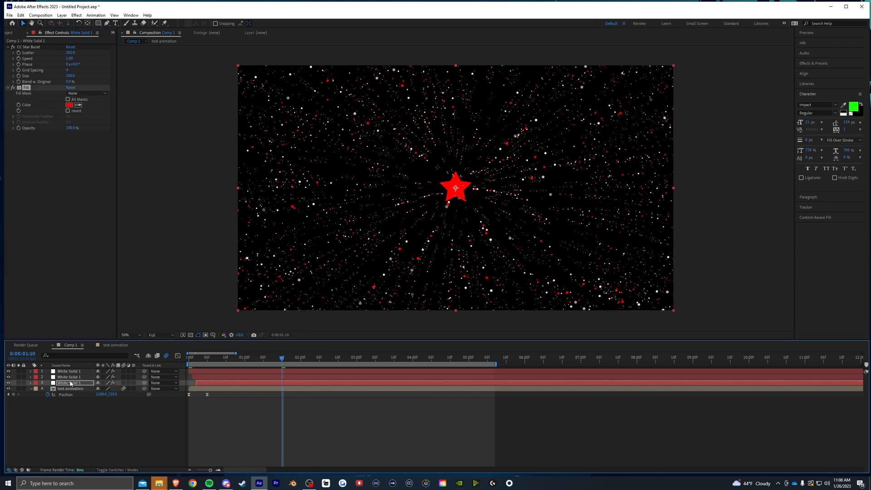
pyautogui.click(69, 105)
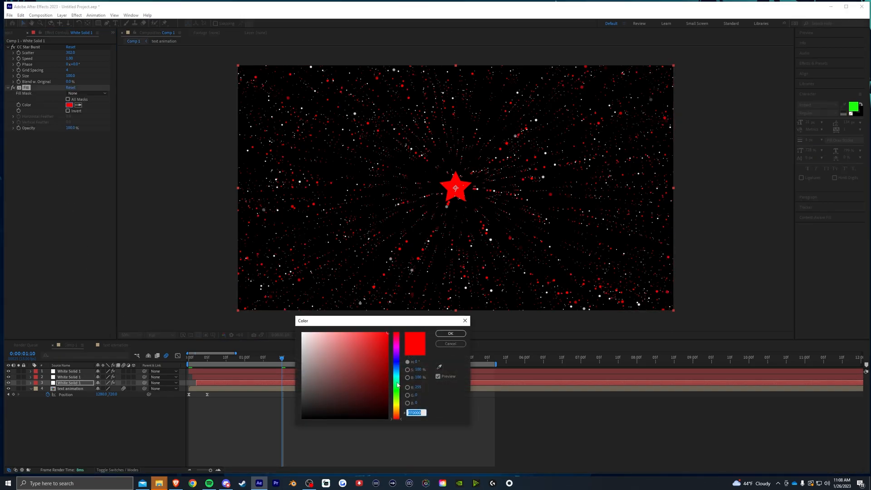
pyautogui.click(397, 383)
pyautogui.click(453, 335)
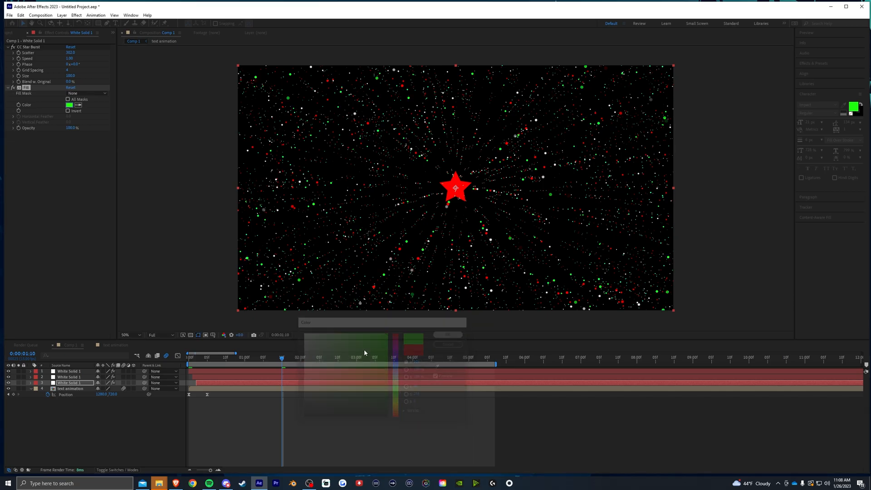
pyautogui.moveTo(206, 359); pyautogui.dragTo(166, 366)
pyautogui.press('space')
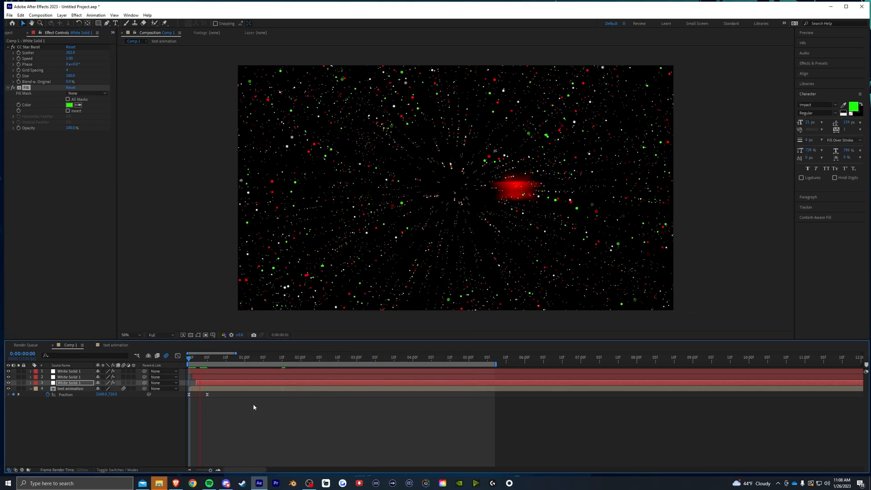